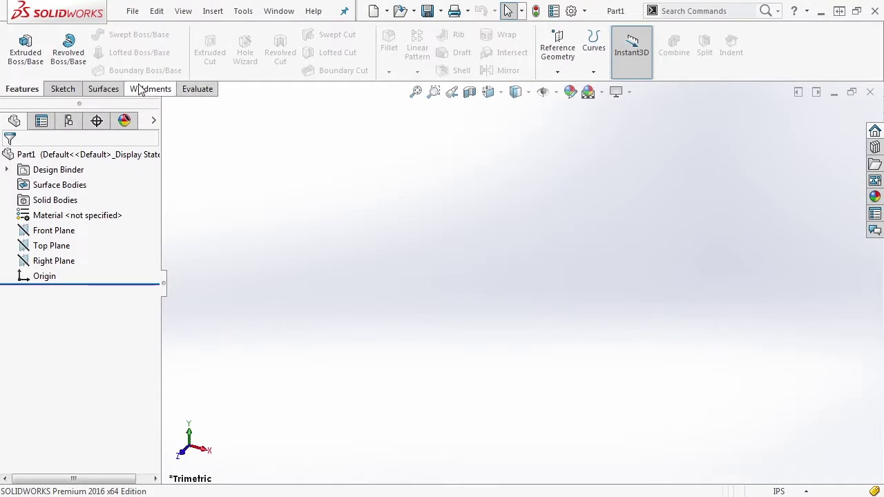
- Enable the Sheet Metal toolset in the CommandManager and bring up its commands
right_click(138, 85)
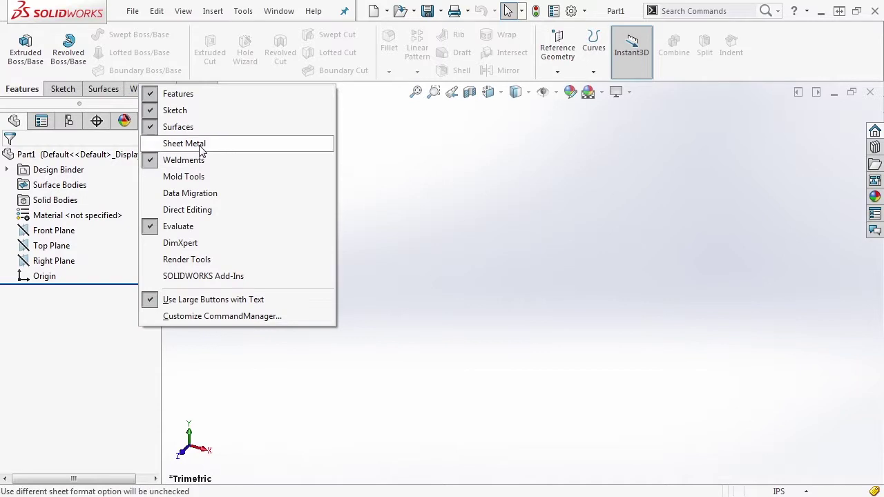
click(184, 143)
click(159, 91)
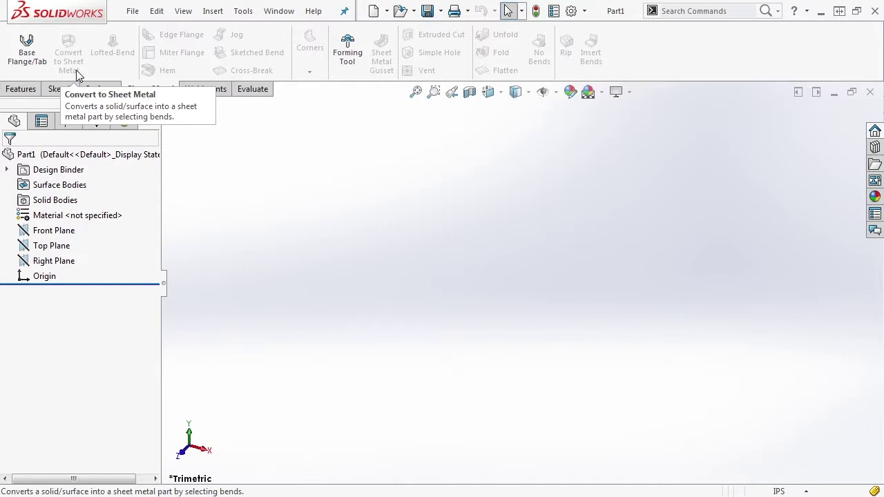
- Sketch a 6 in wide by 4 in high center rectangle on the Top Plane, centered on the origin
click(46, 248)
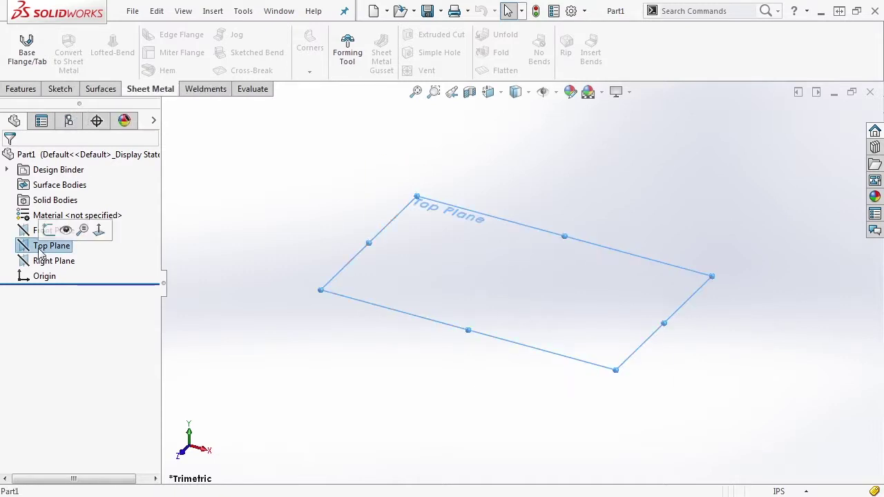
click(48, 232)
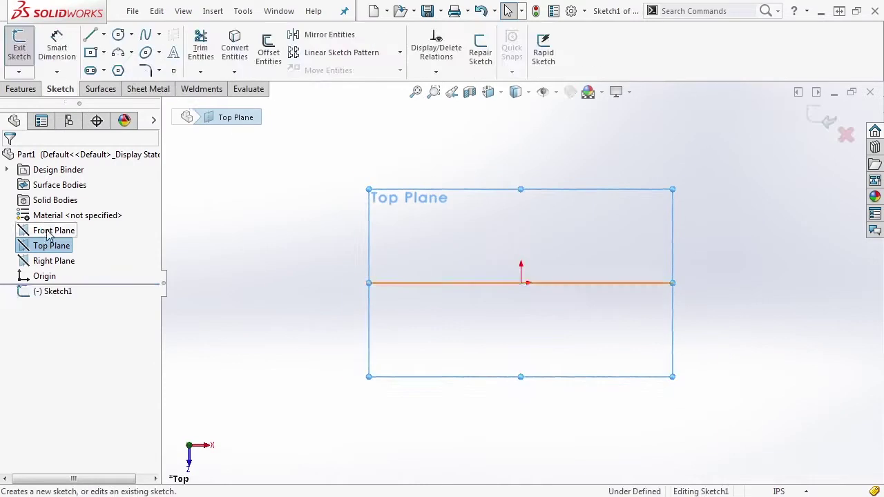
click(91, 52)
click(522, 283)
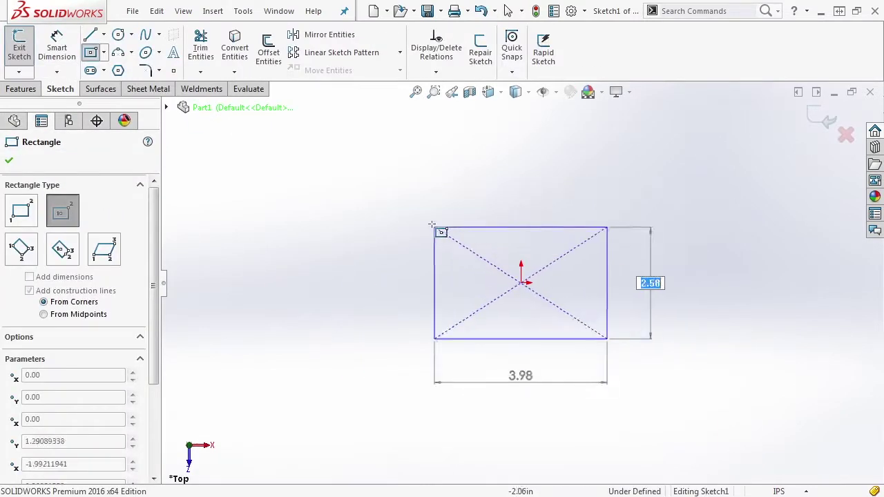
text(4)
key(Tab)
text(6)
key(Return)
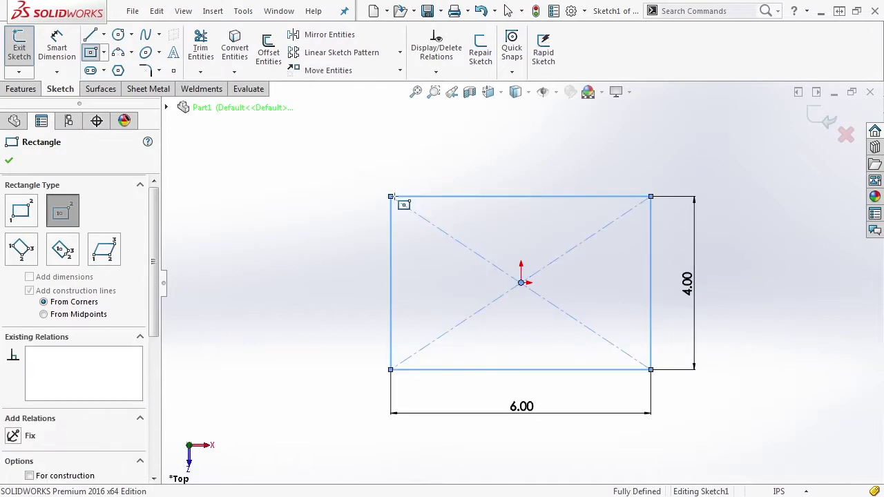
click(825, 122)
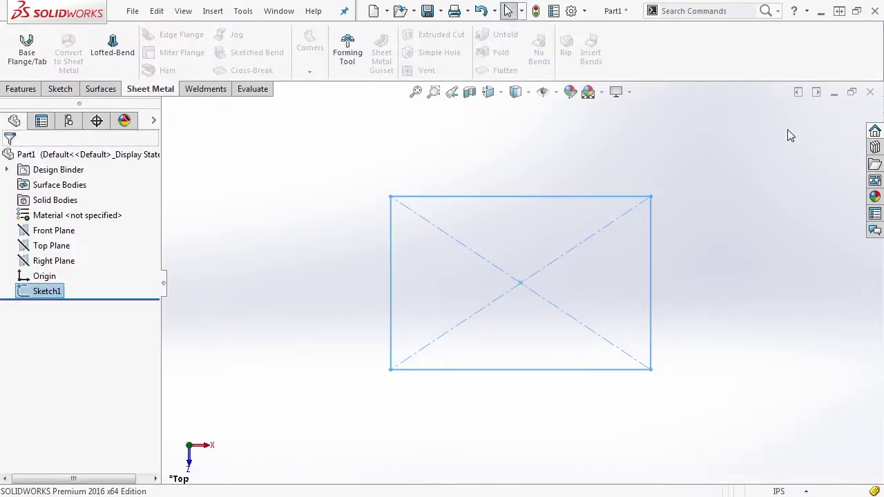
- Extrude the rectangle upward 1 in with a 10-degree outward draft
click(20, 89)
click(26, 55)
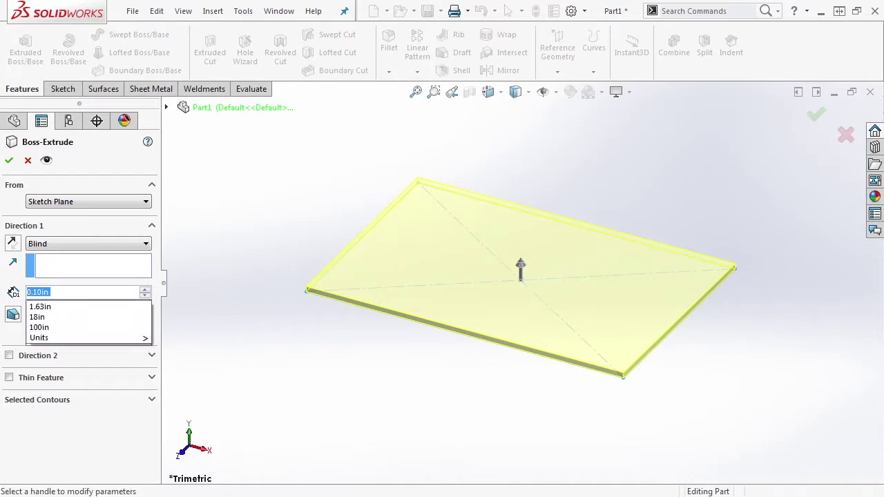
text(1)
key(Return)
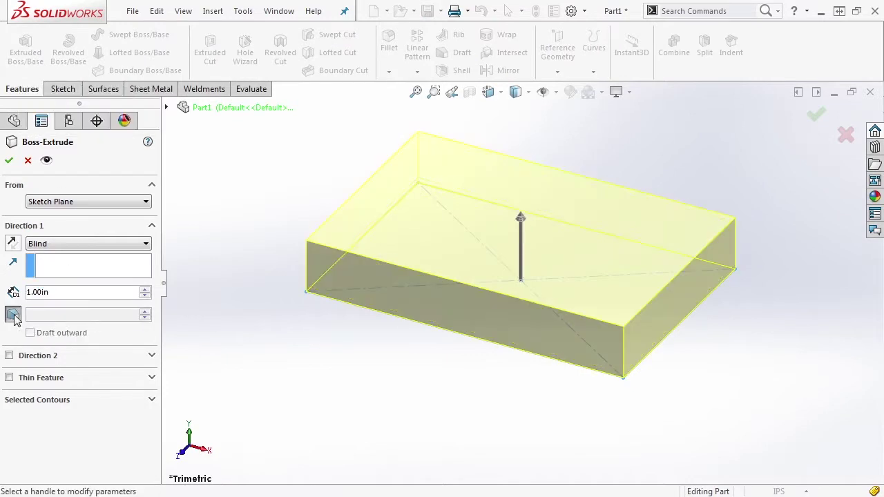
click(14, 318)
click(29, 333)
double_click(83, 314)
text(10)
key(Return)
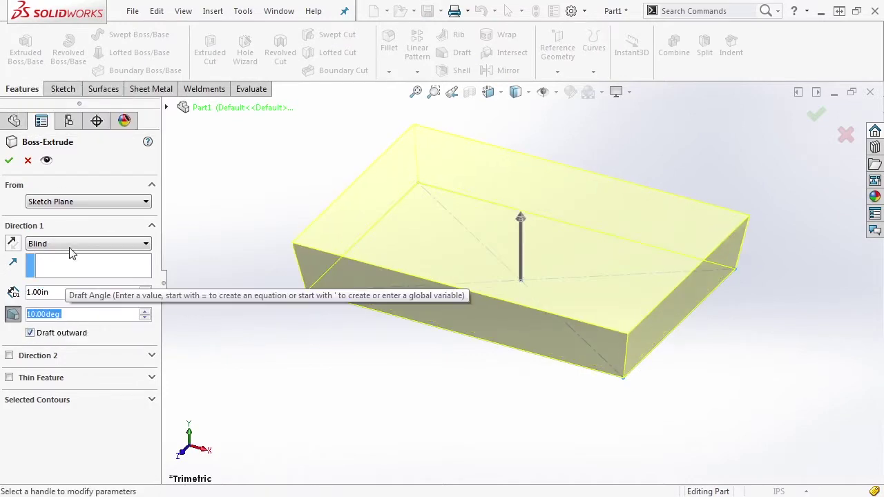
click(9, 160)
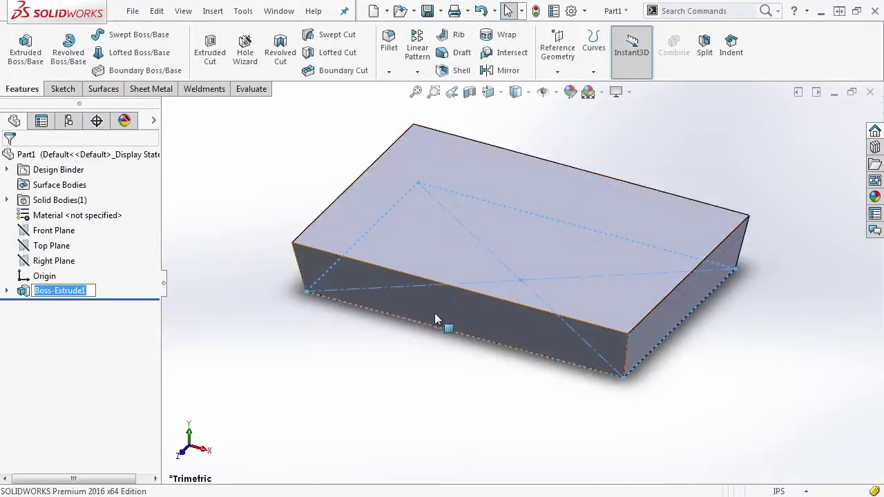
- Sketch the top face's outline on that face and extrude it 2 in, merged with the drafted base
click(342, 225)
click(394, 184)
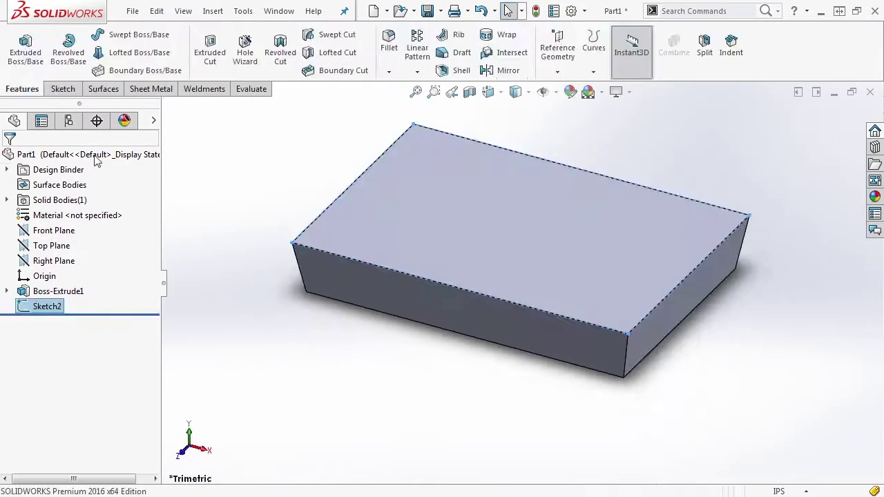
click(30, 67)
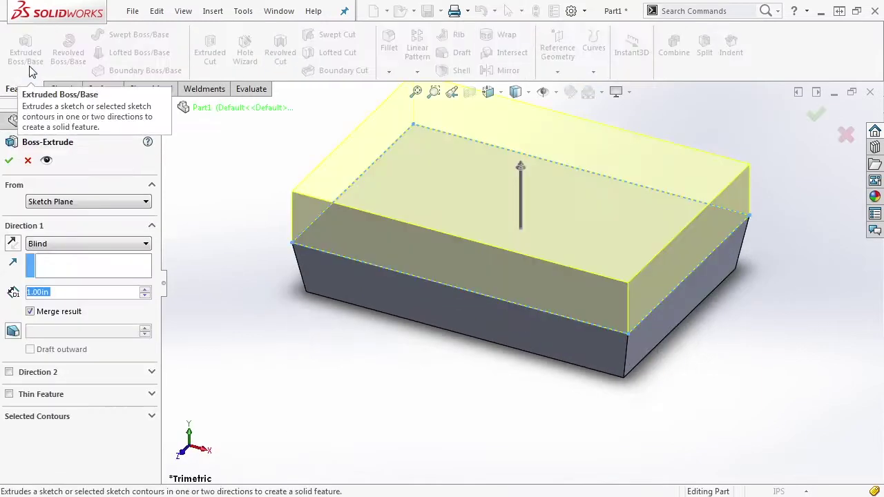
text(2)
key(Return)
scroll(382, 416, up, 3)
scroll(382, 416, down, 1)
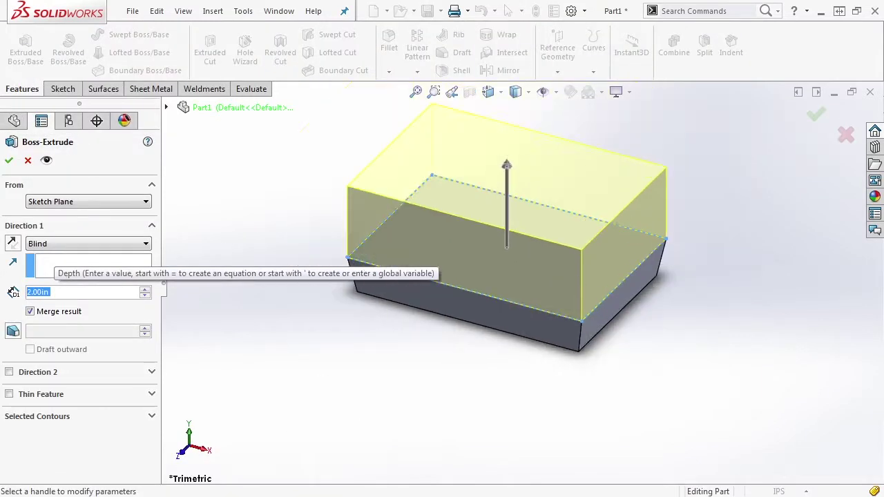
click(9, 160)
- Start Convert to Sheet Metal with the underside of the solid as the fixed face
middle_drag(504, 385, 477, 292)
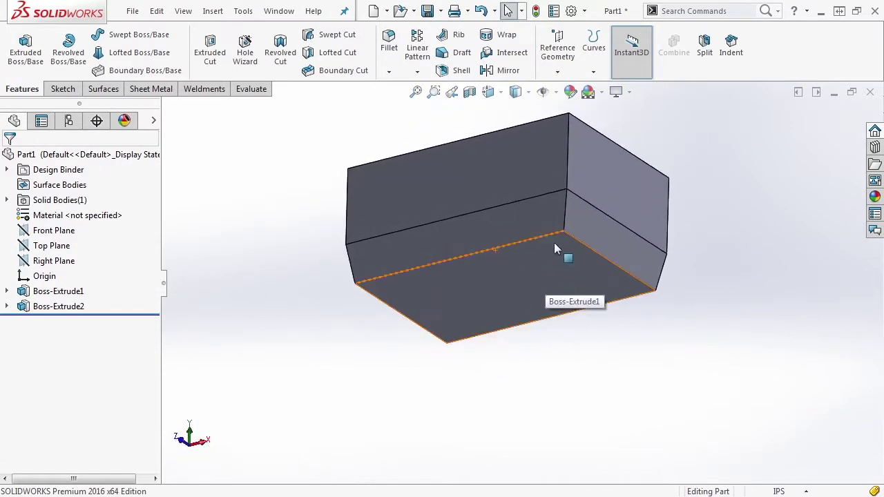
middle_drag(552, 207, 546, 300)
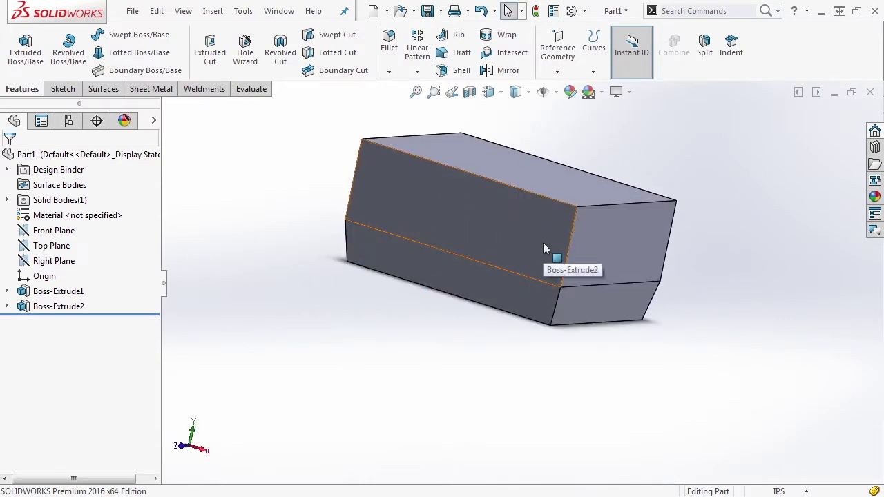
key(f)
middle_drag(364, 166, 249, 154)
click(155, 91)
click(68, 60)
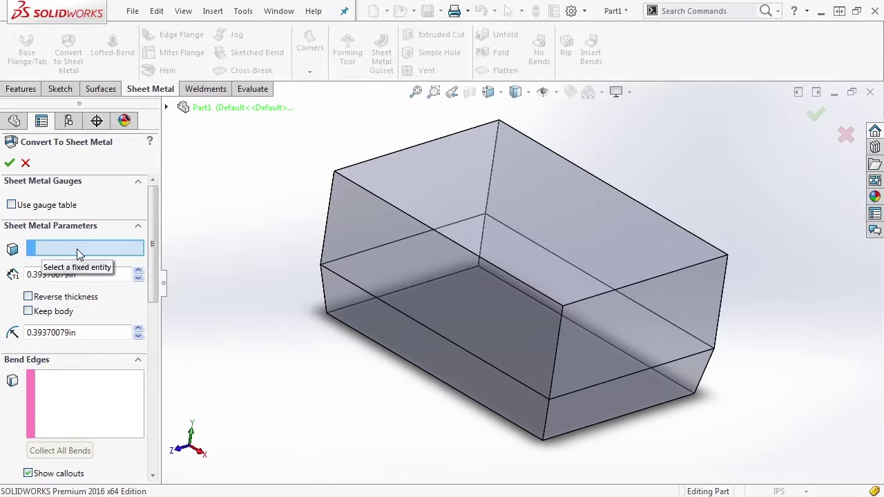
middle_drag(739, 431, 557, 362)
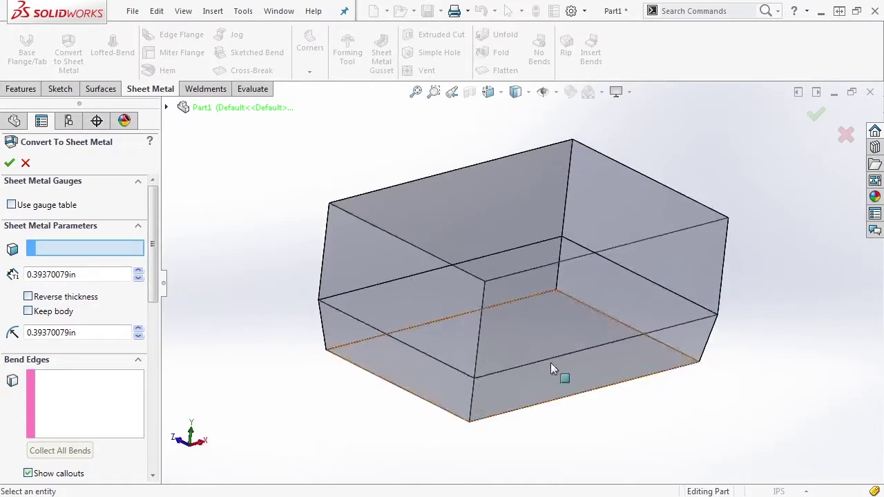
click(518, 344)
- Set the sheet metal thickness to 0.05 in
middle_drag(266, 223, 269, 289)
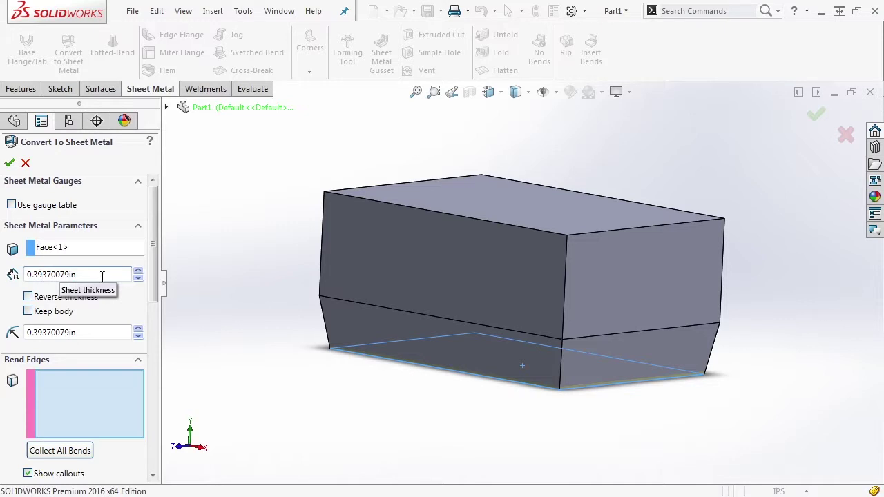
double_click(40, 274)
text(0.05in)
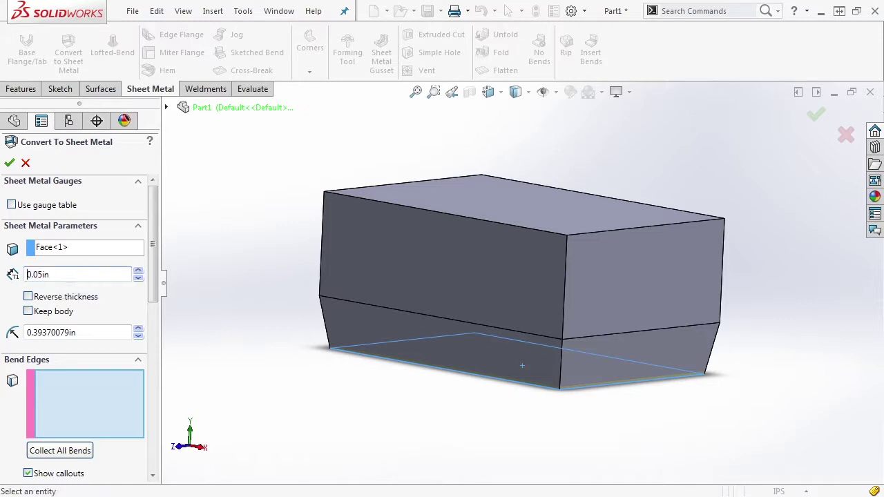
- Try the reversed thickness direction at a bottom corner, and restore the original direction
scroll(154, 277, down, 2)
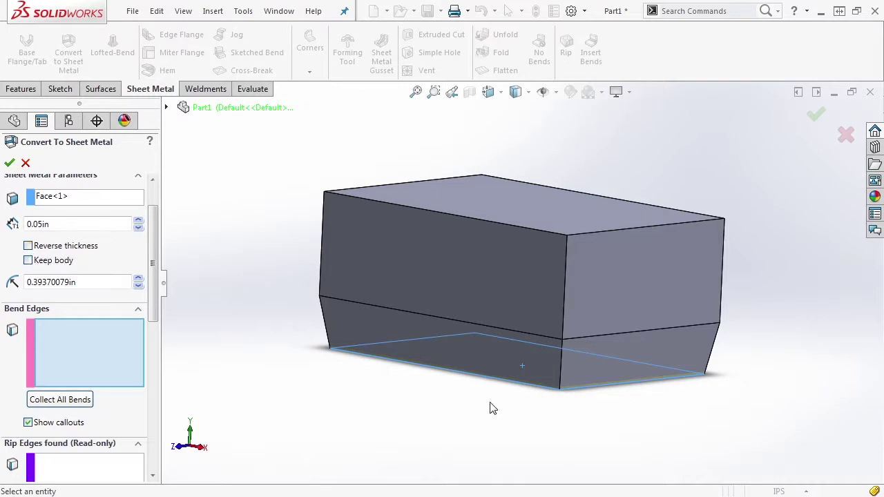
scroll(563, 366, down, 5)
scroll(517, 355, down, 3)
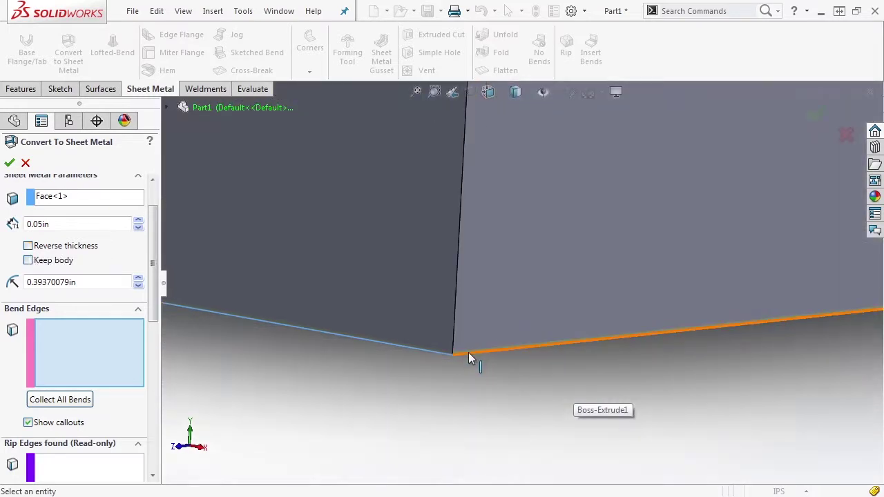
click(30, 248)
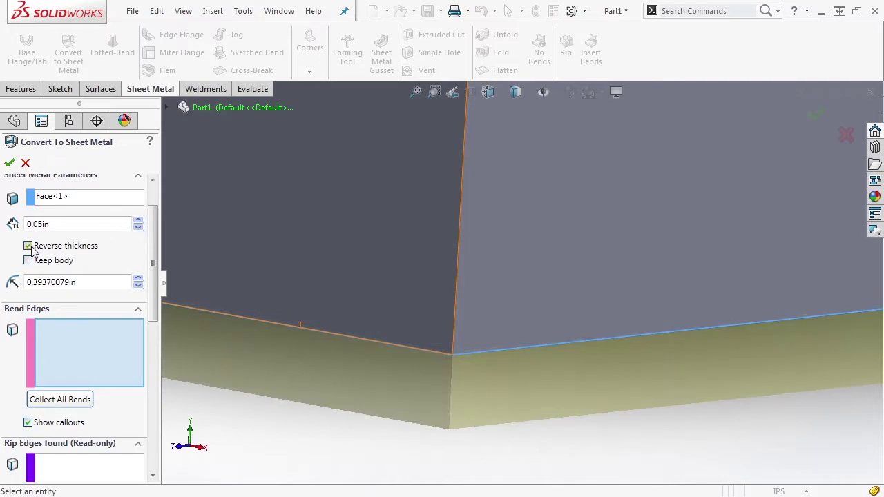
click(28, 246)
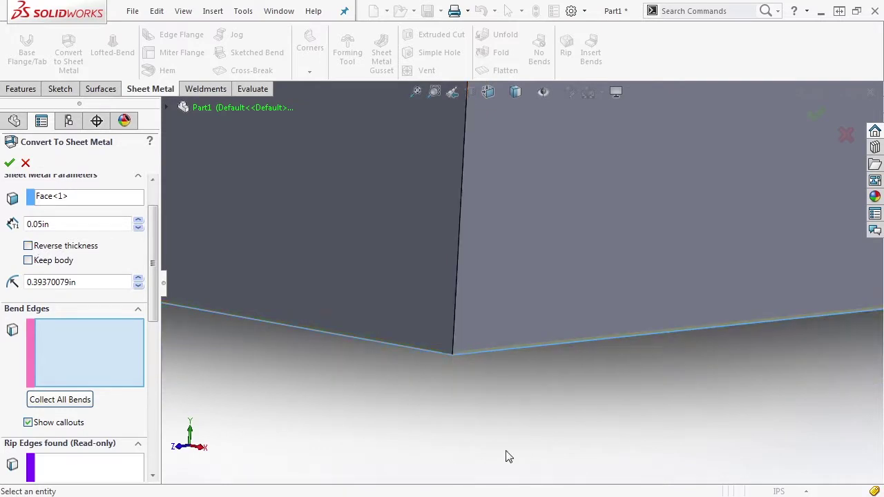
key(f)
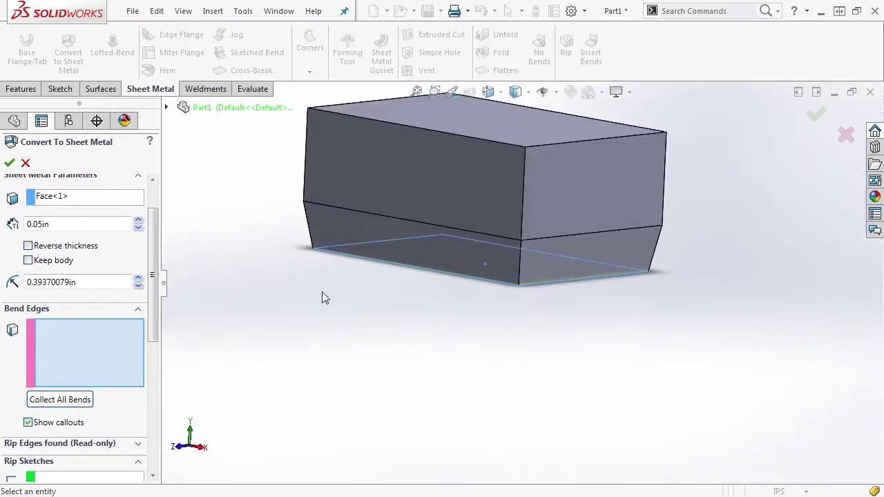
- Set the default bend radius to 0.10 in
double_click(85, 287)
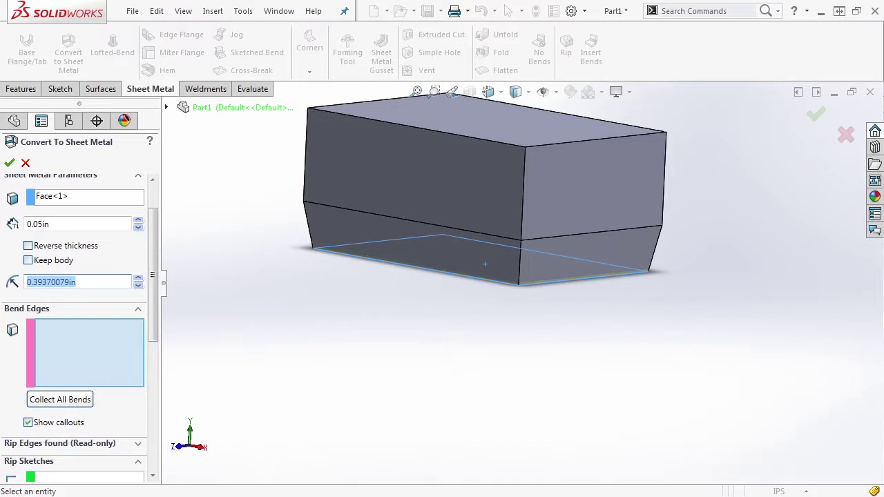
key(BackSpace)
text(0.10in)
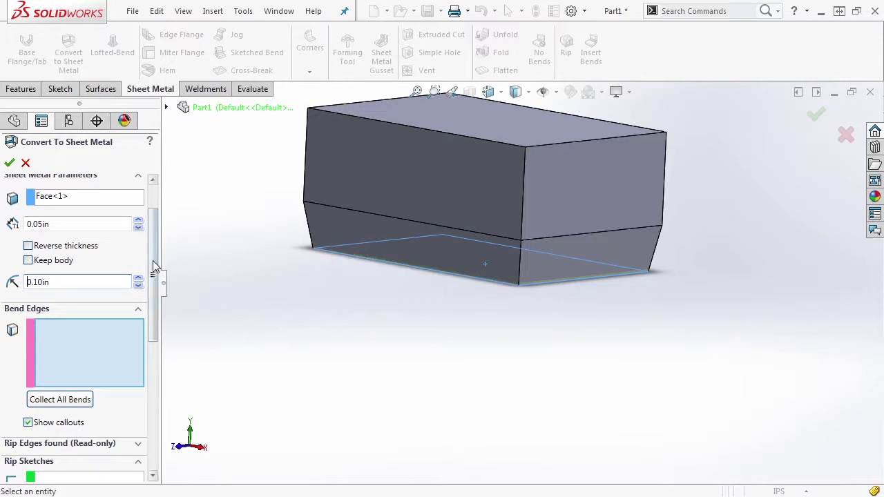
- Try to collect all pre-made bends of the body automatically
scroll(153, 271, down, 3)
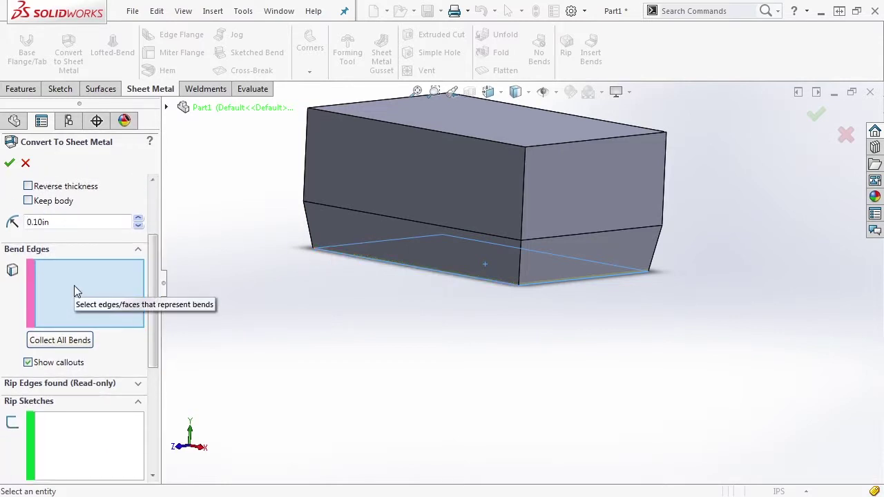
click(58, 342)
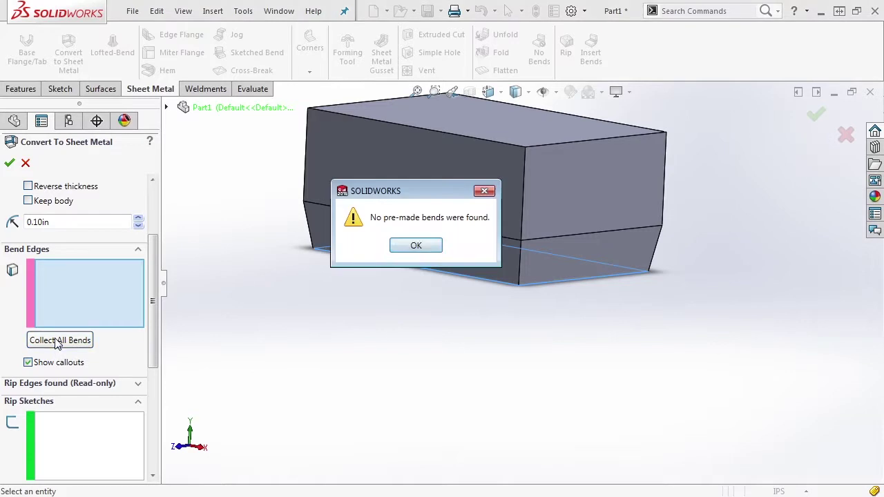
click(414, 246)
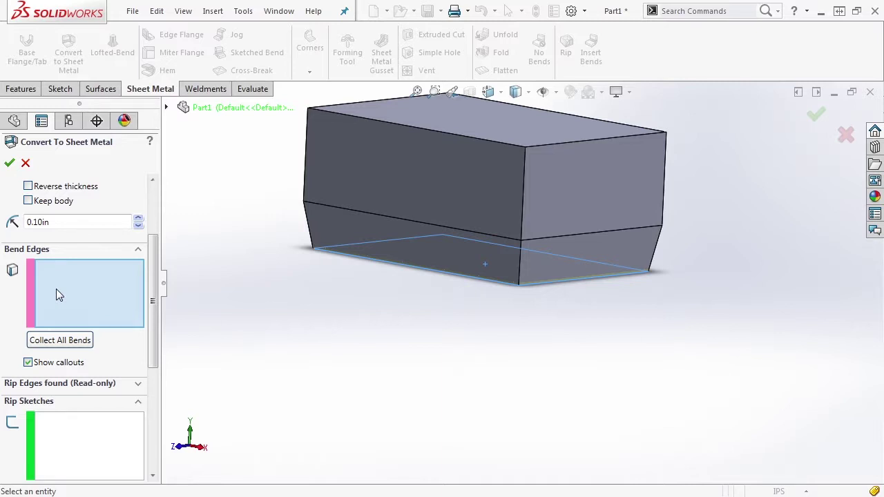
- Select the four perimeter edges of the bottom face as bend edges
click(387, 265)
click(536, 285)
middle_drag(536, 285, 643, 248)
click(524, 262)
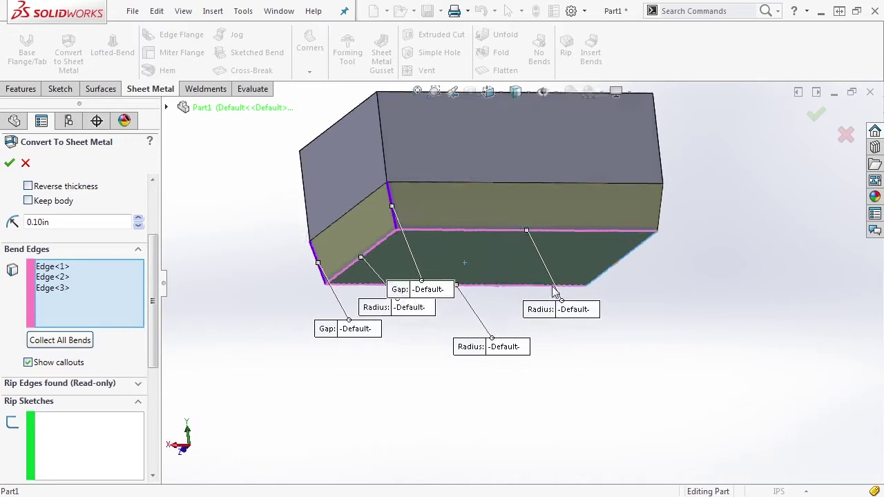
click(642, 252)
- Reverse the sheet thickness direction so the material is added on the other side of the faces
middle_drag(412, 305, 435, 227)
scroll(431, 283, down, 5)
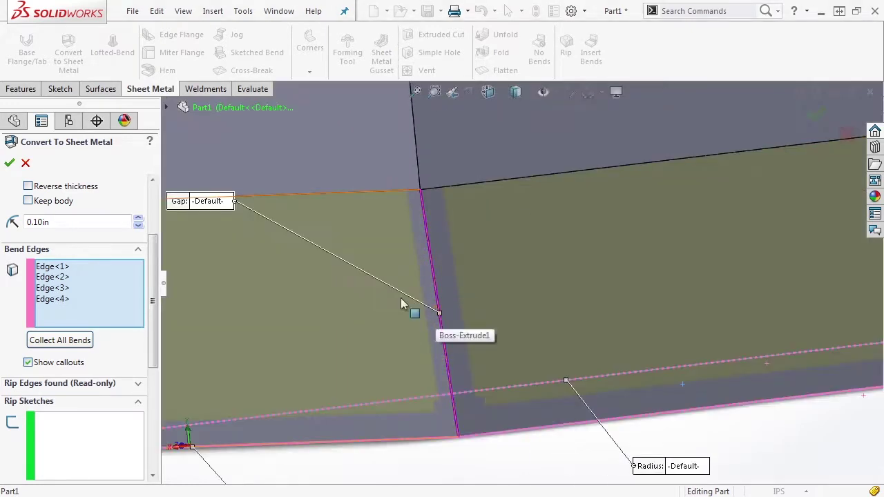
click(27, 186)
- Examine the rip gaps and bend geometry at the corners of the sheet metal preview
scroll(542, 353, up, 5)
middle_drag(566, 359, 524, 389)
scroll(402, 307, down, 5)
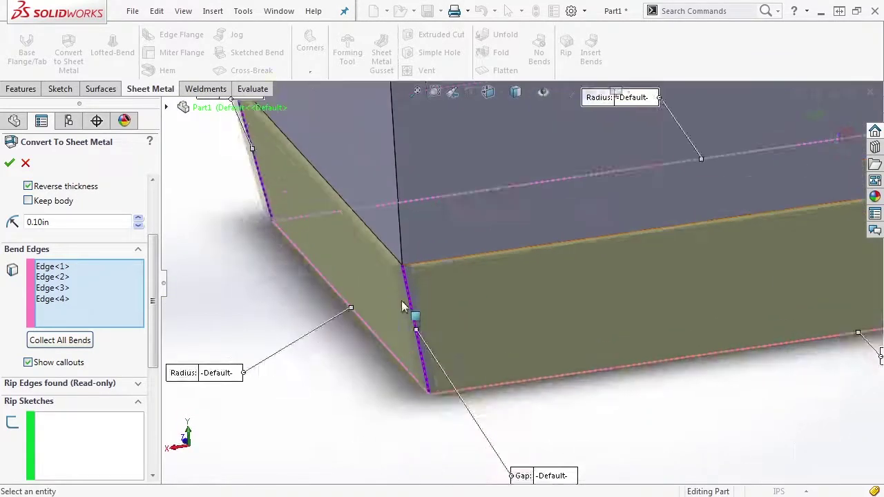
scroll(403, 307, down, 3)
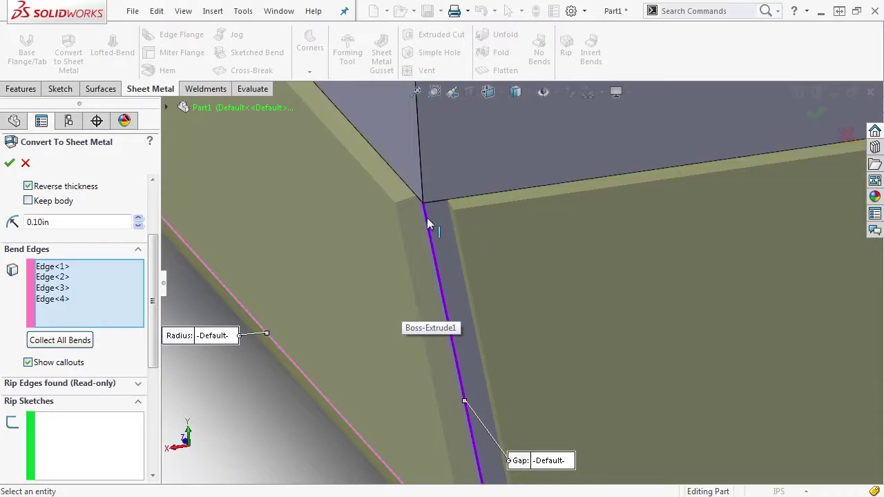
scroll(436, 274, up, 5)
scroll(538, 304, down, 3)
scroll(546, 345, up, 2)
scroll(515, 311, down, 4)
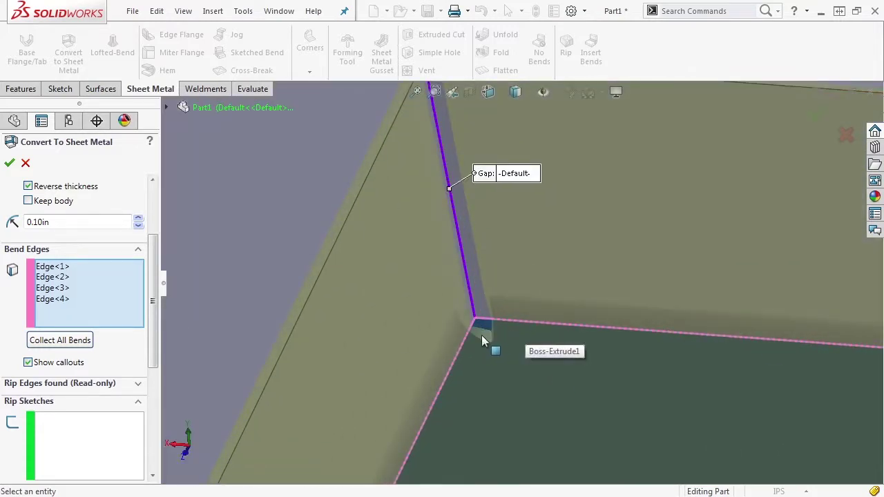
- Add the four perimeter edges where the drafted base meets the upper box walls as bend edges
scroll(545, 321, up, 5)
middle_drag(566, 366, 573, 414)
scroll(577, 364, down, 5)
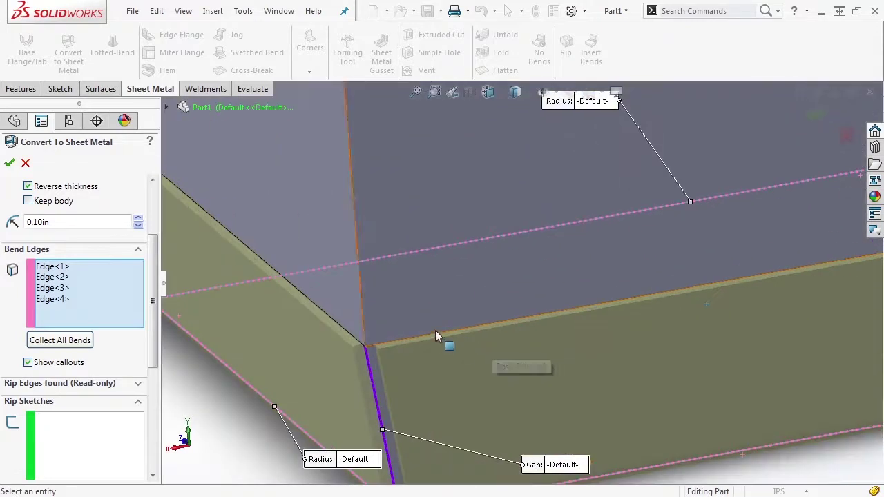
click(435, 331)
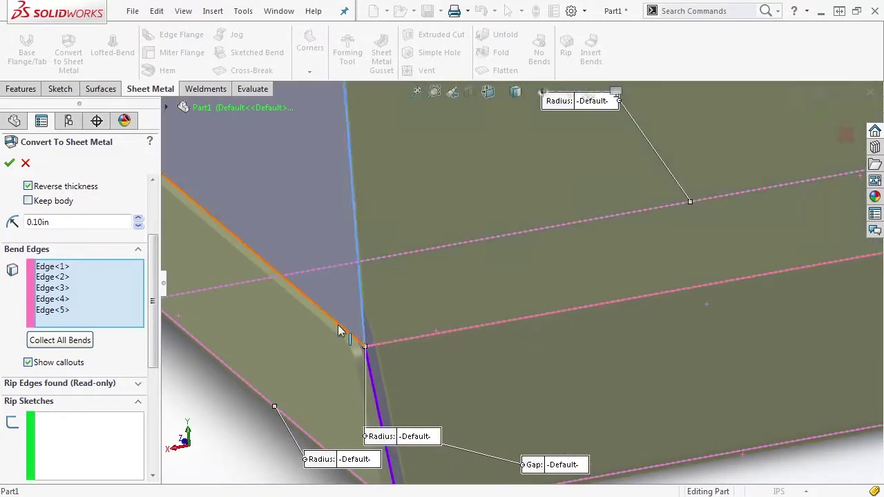
scroll(662, 364, up, 5)
middle_drag(660, 358, 593, 276)
scroll(589, 271, down, 5)
click(493, 278)
scroll(509, 290, up, 5)
middle_drag(760, 324, 628, 380)
scroll(453, 298, down, 5)
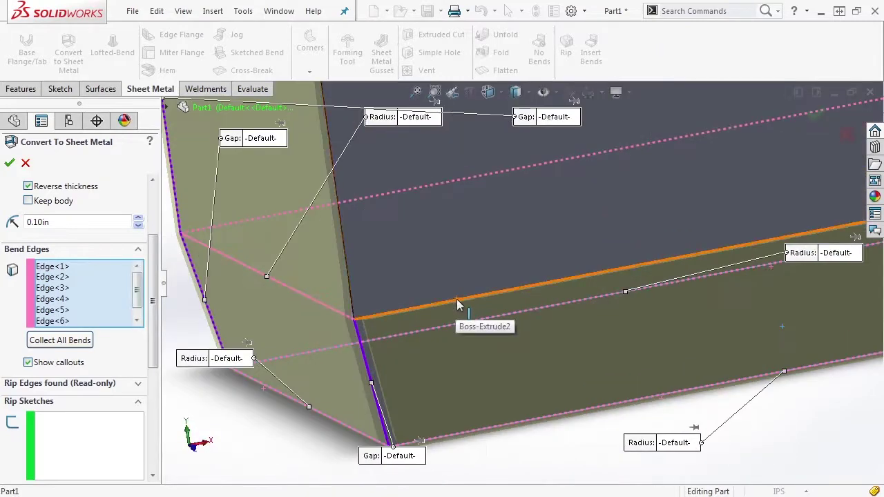
click(456, 299)
scroll(481, 319, up, 5)
middle_drag(523, 355, 570, 343)
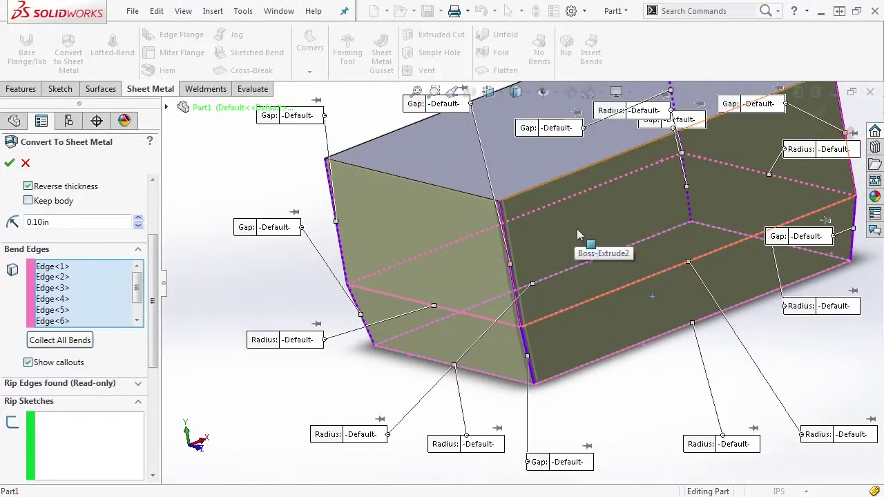
- Add one long edge of the top face as a bend edge and check the resulting rips around the lid
scroll(582, 231, up, 4)
scroll(605, 210, down, 3)
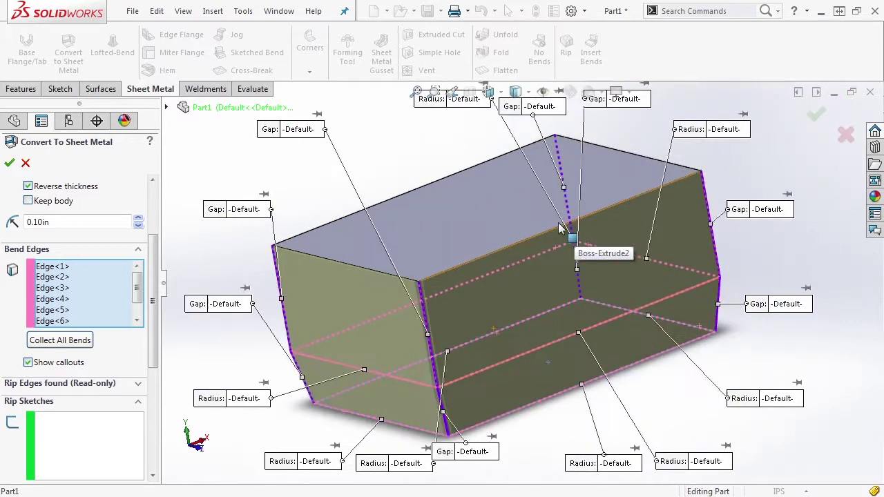
click(498, 249)
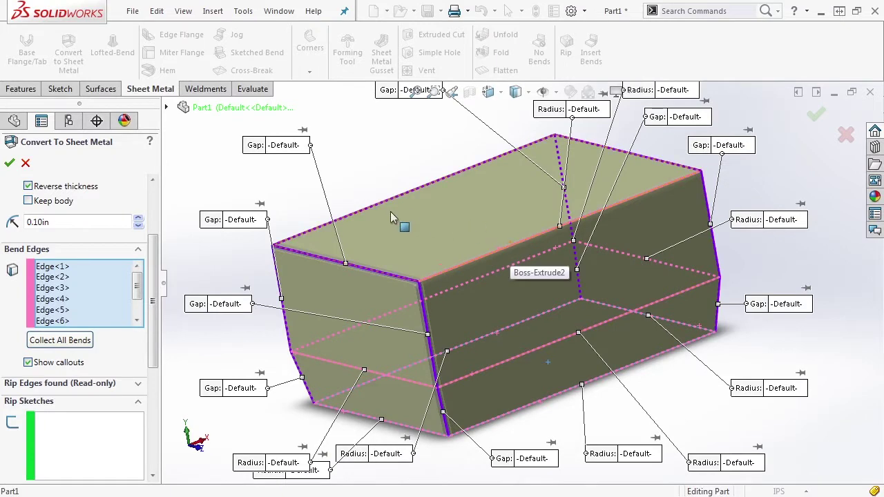
mouse_move(371, 331)
middle_down()
mouse_move(483, 304)
mouse_move(421, 330)
mouse_move(352, 342)
mouse_move(358, 323)
middle_up()
scroll(362, 343, up, 3)
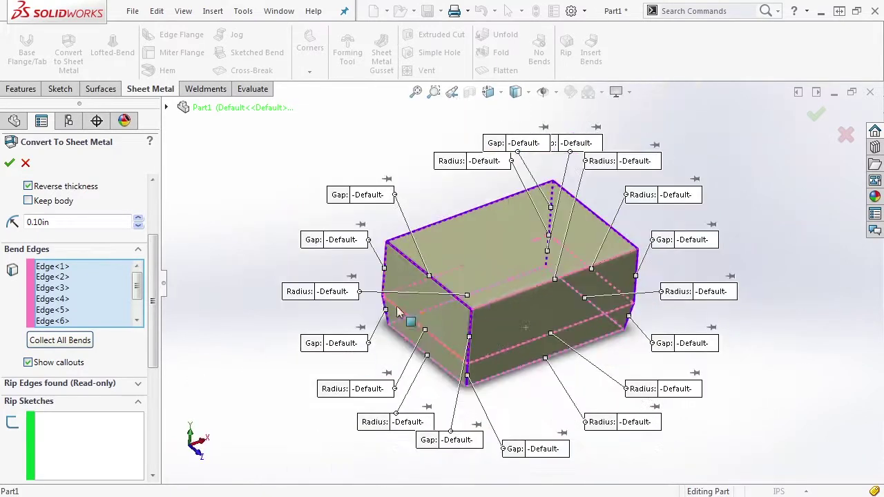
scroll(609, 217, down, 1)
scroll(608, 221, down, 2)
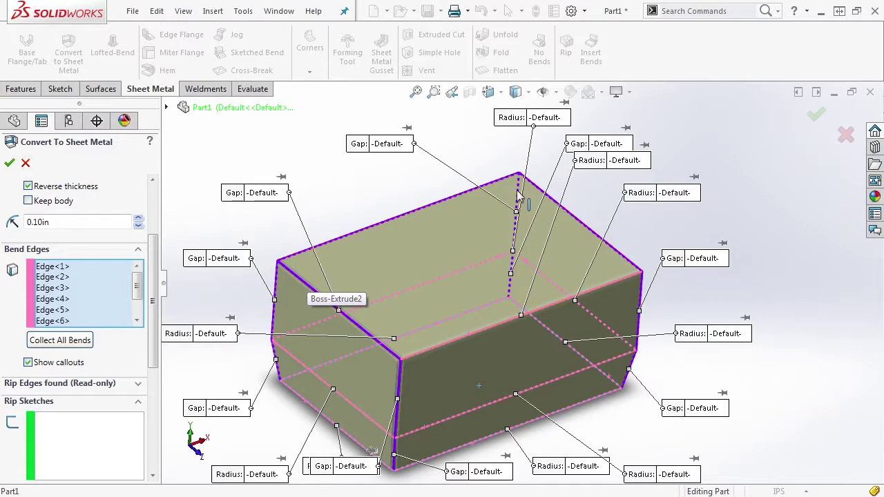
scroll(585, 195, up, 3)
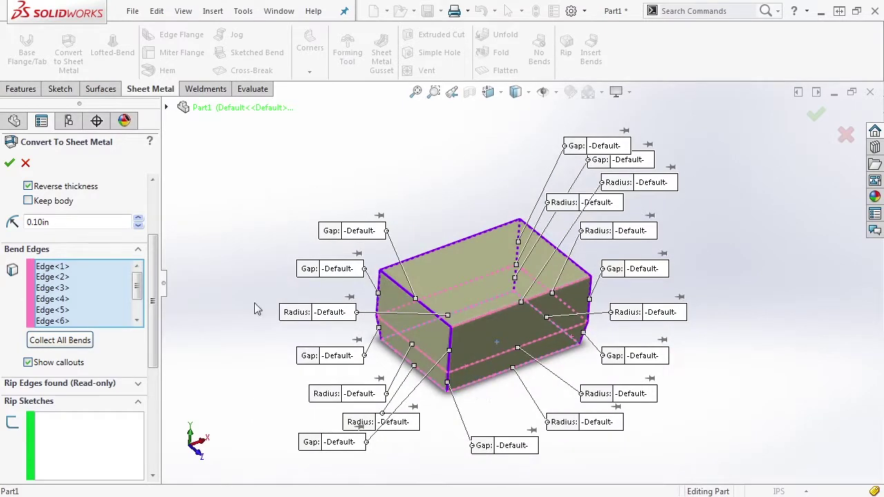
- Compare the overlap and underlap corner defaults at the top rip corner, ending with open butt selected
drag(156, 289, 156, 378)
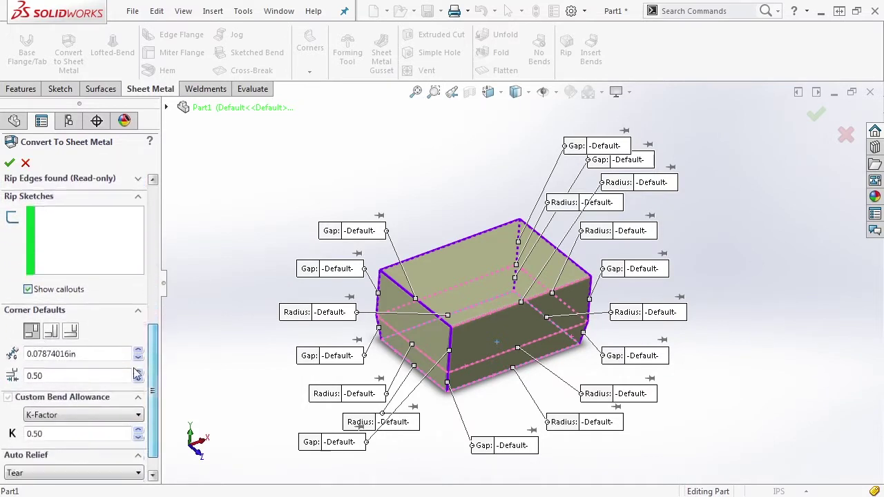
click(50, 331)
scroll(449, 354, down, 3)
scroll(487, 334, down, 4)
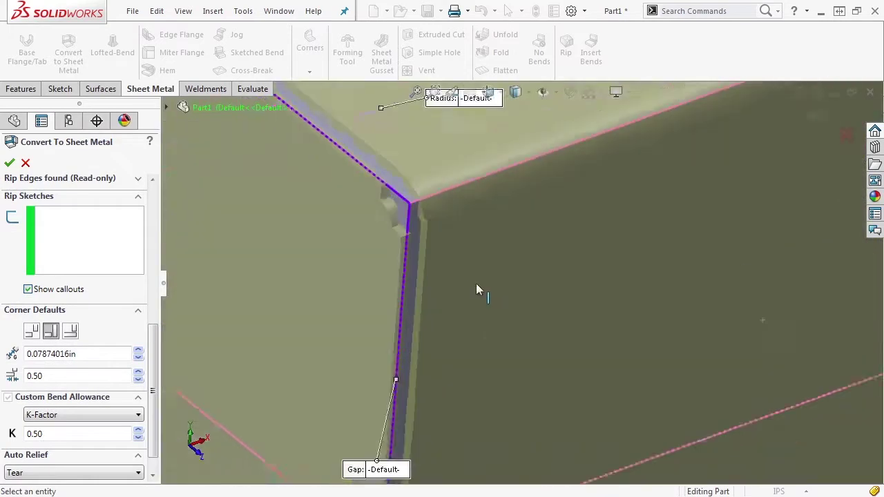
click(70, 331)
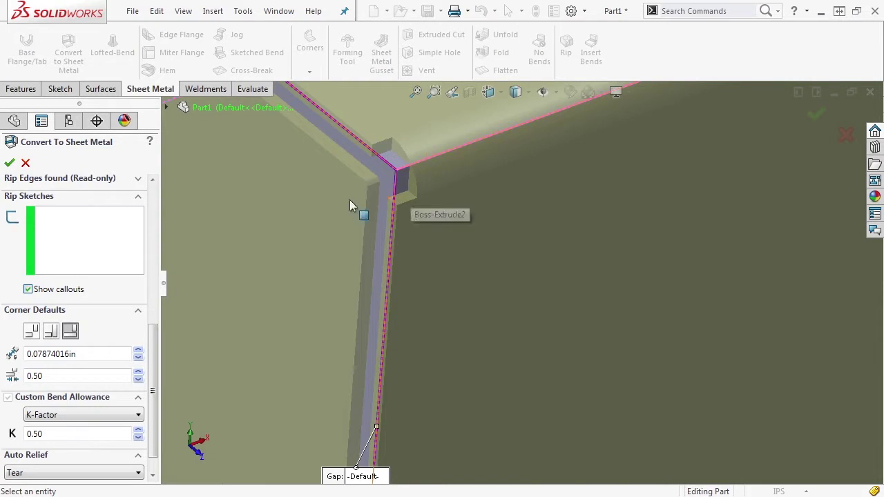
click(33, 333)
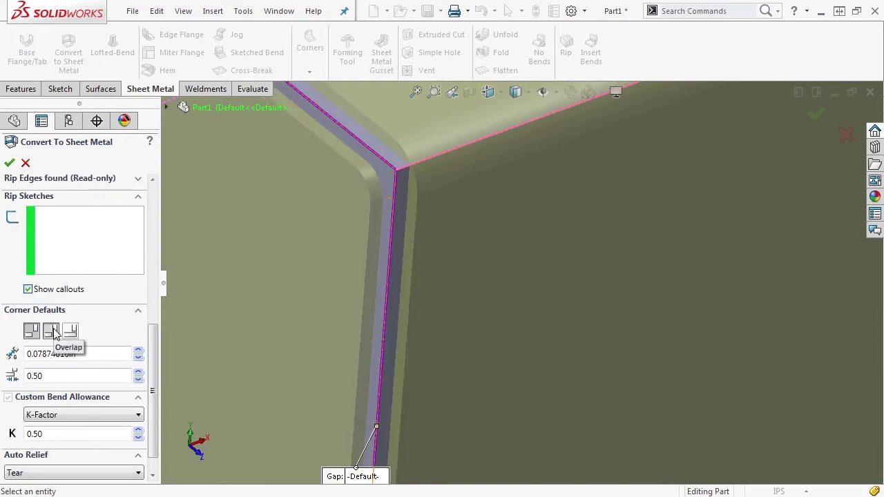
click(55, 333)
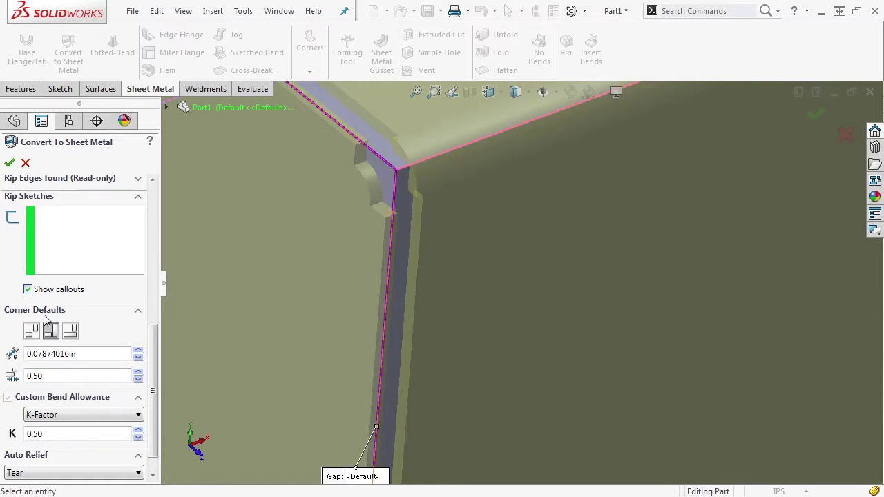
click(32, 333)
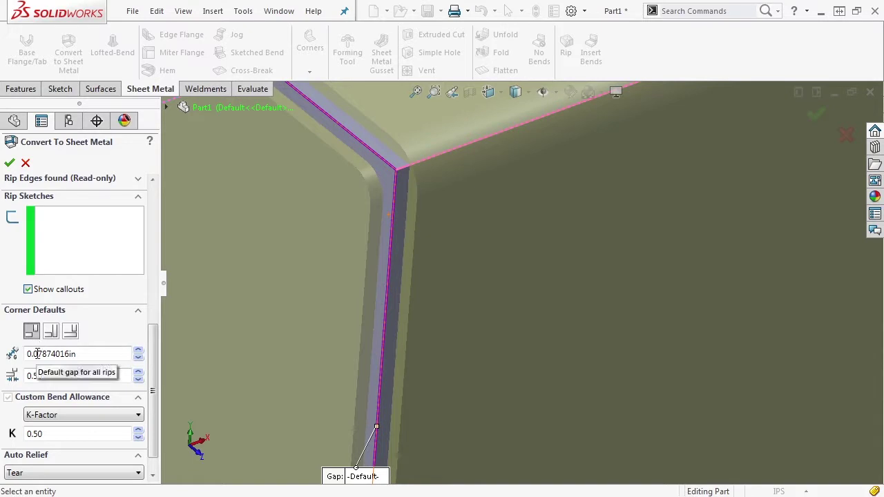
- Set the default gap for all rips to 0.05 in
double_click(37, 354)
key(BackSpace)
text(0.05)
key(Return)
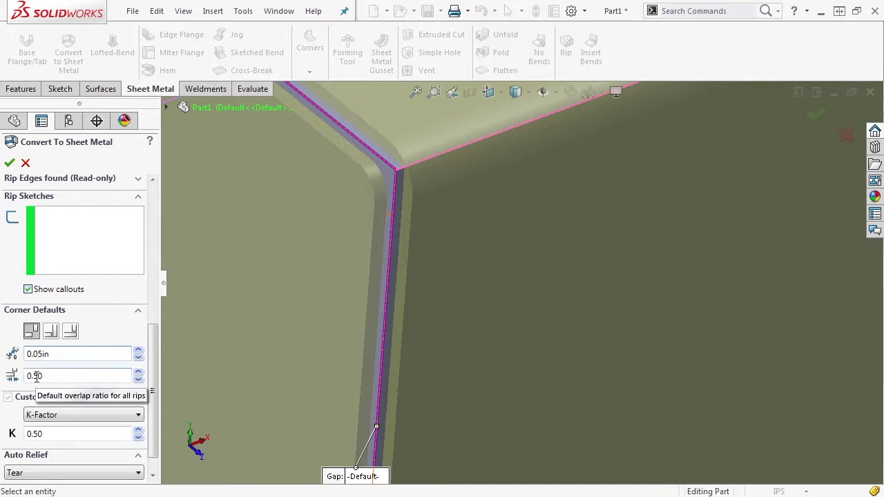
- Try default overlap ratios of 0.25 and 0.75 for the rips with open butt corners
drag(62, 373, 15, 378)
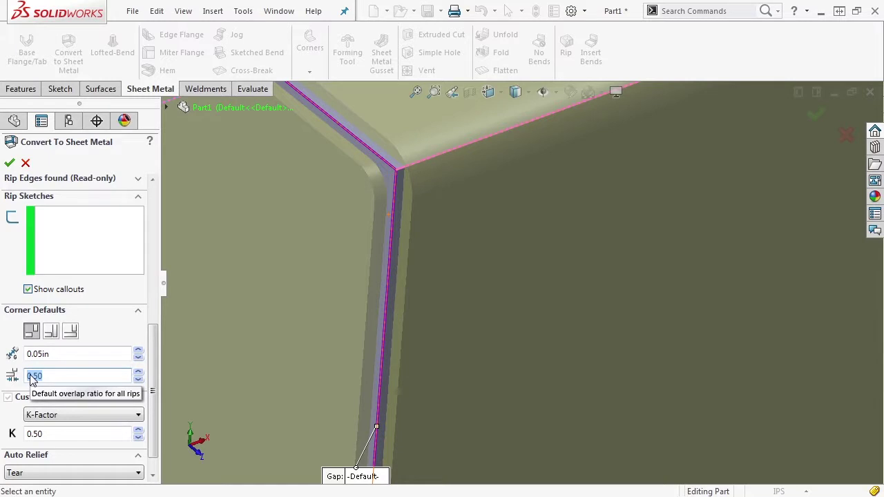
key(BackSpace)
text(0.25)
drag(50, 375, 25, 380)
key(BackSpace)
text(.75)
key(Return)
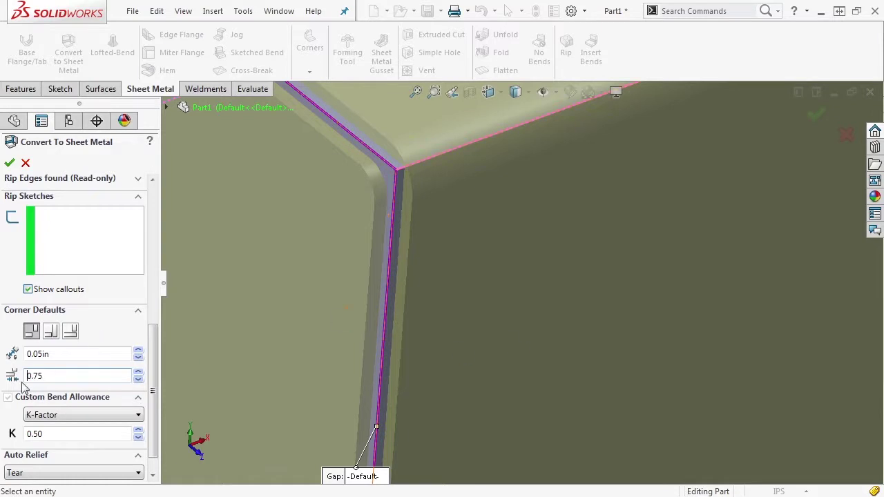
- Set the default overlap ratio to 0.25 while previewing underlap corners, and switch the corner type back to open butt
click(71, 331)
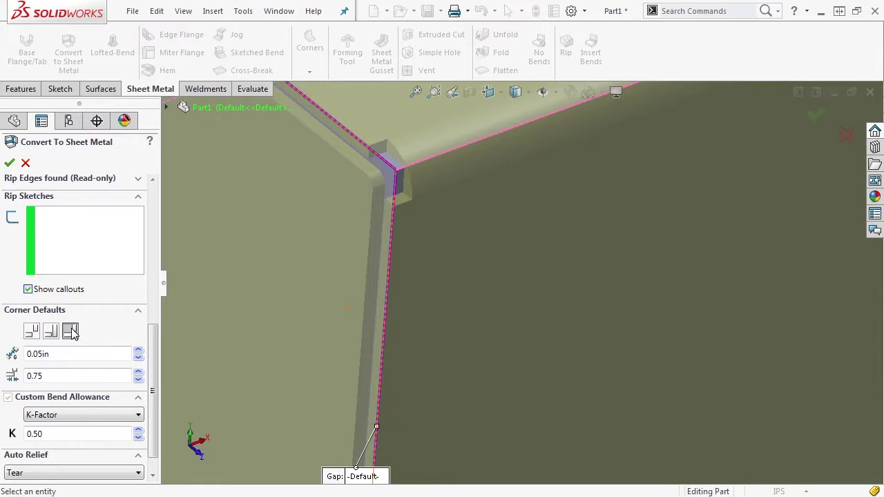
double_click(49, 375)
key(BackSpace)
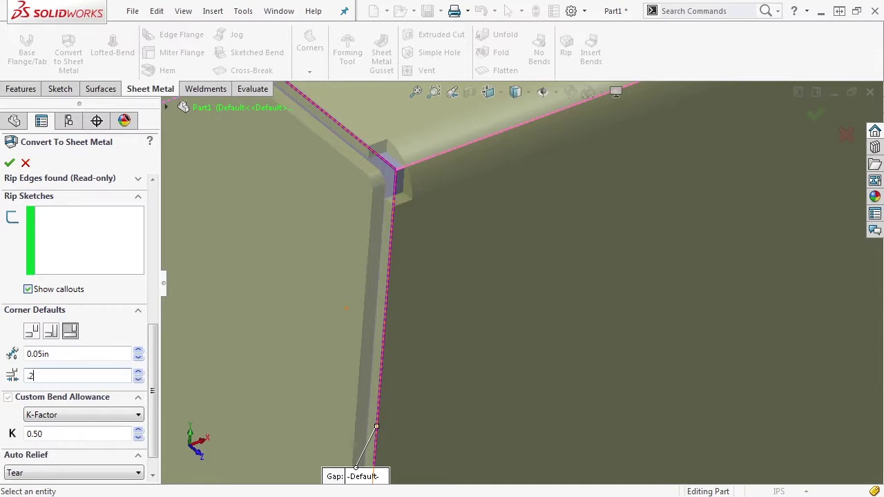
text(.25)
key(Return)
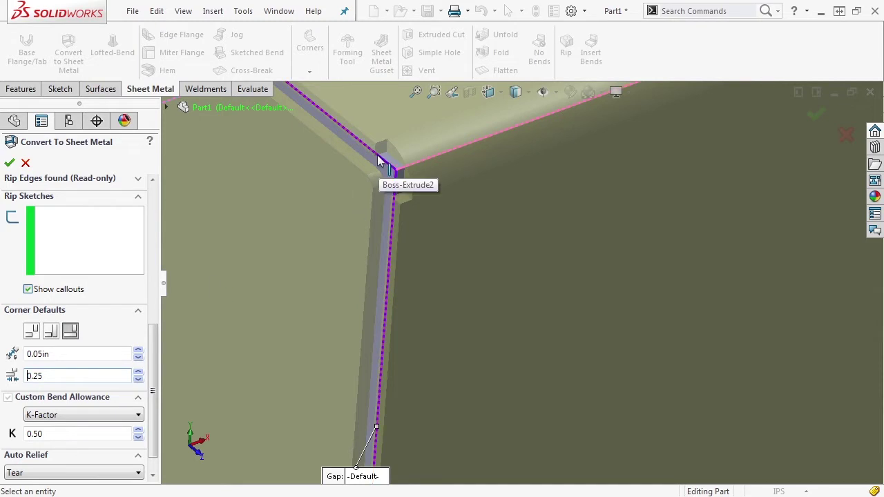
click(32, 333)
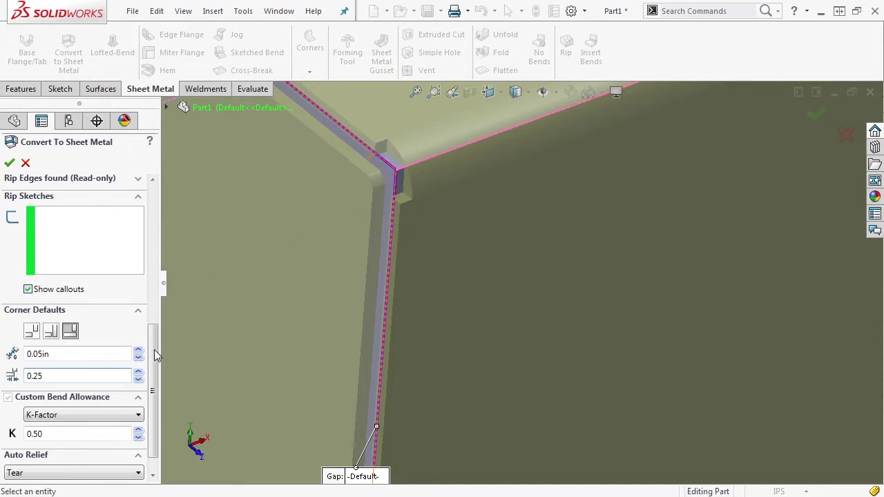
- Choose K-Factor as the custom bend allowance type
scroll(155, 357, down, 2)
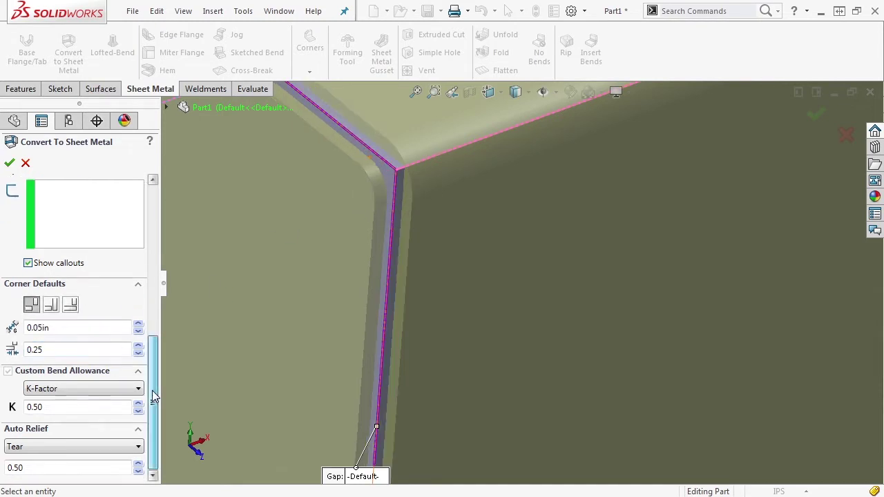
click(102, 390)
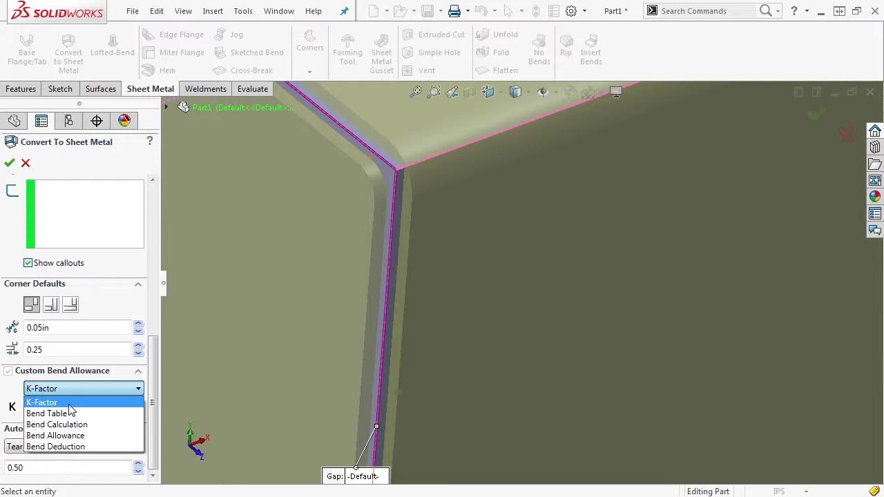
click(69, 404)
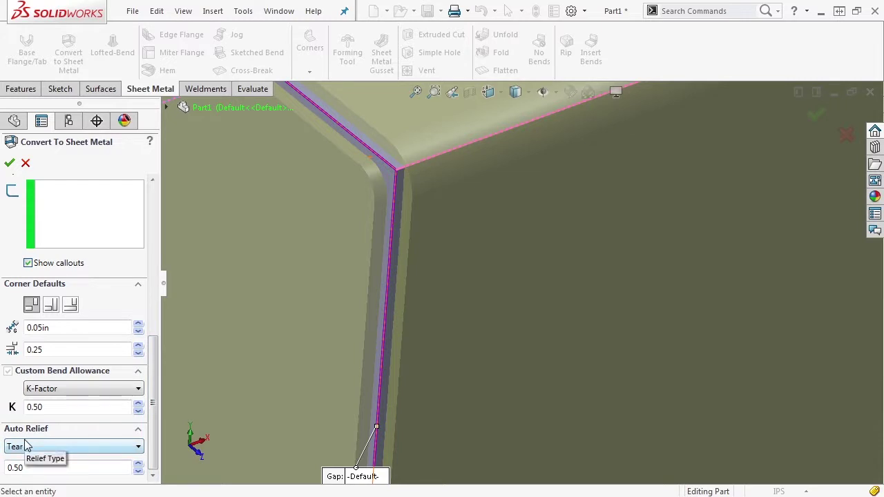
- Compare the Obround and Rectangular auto relief types at a bottom corner, and set the relief back to Tear
scroll(408, 348, up, 8)
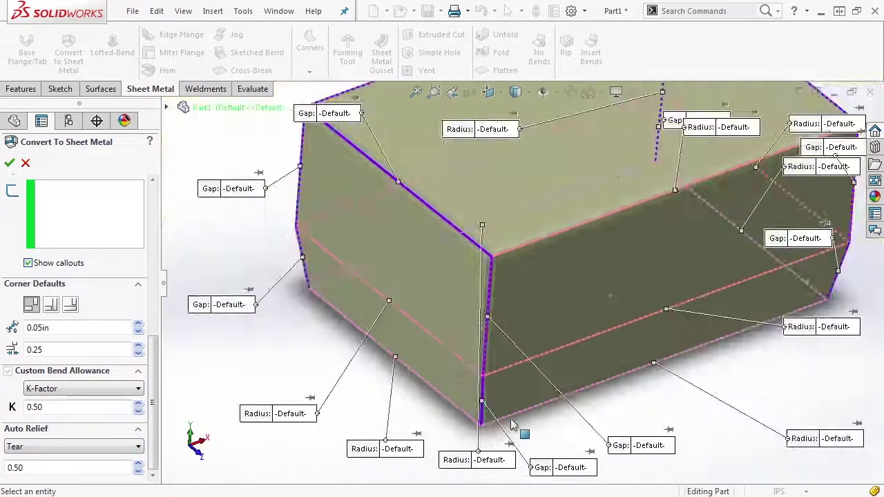
scroll(502, 416, down, 10)
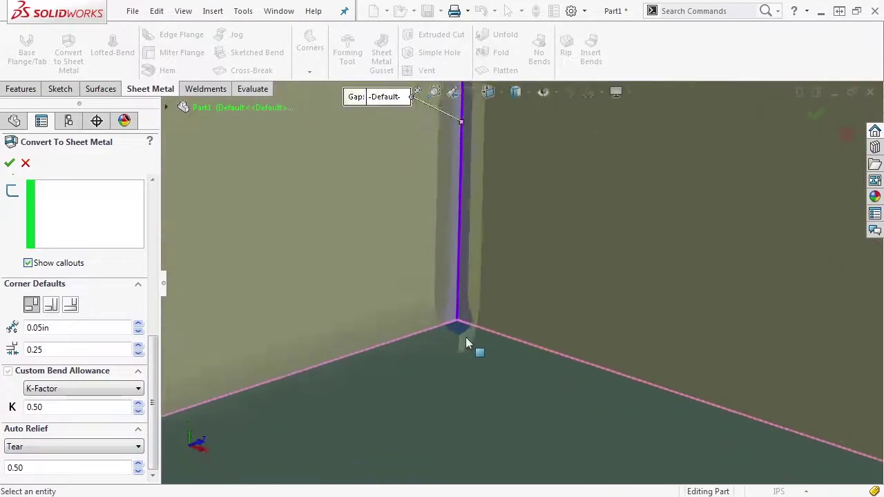
scroll(461, 356, down, 4)
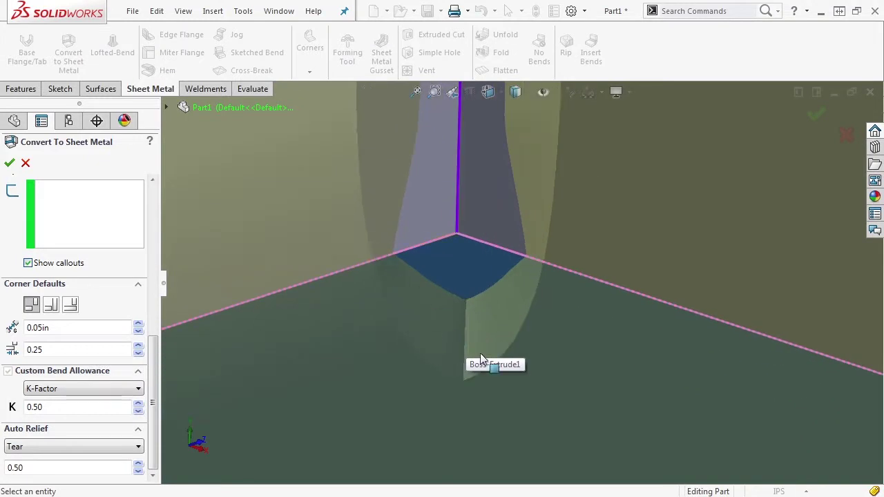
click(458, 236)
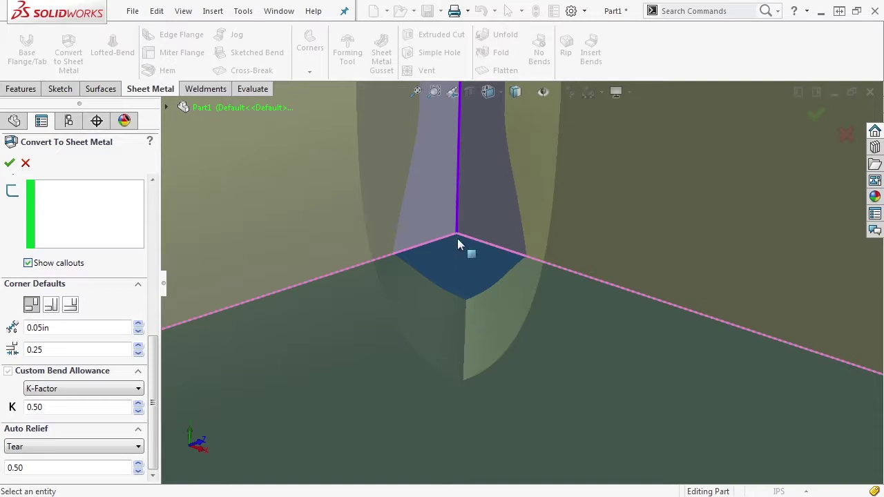
click(49, 447)
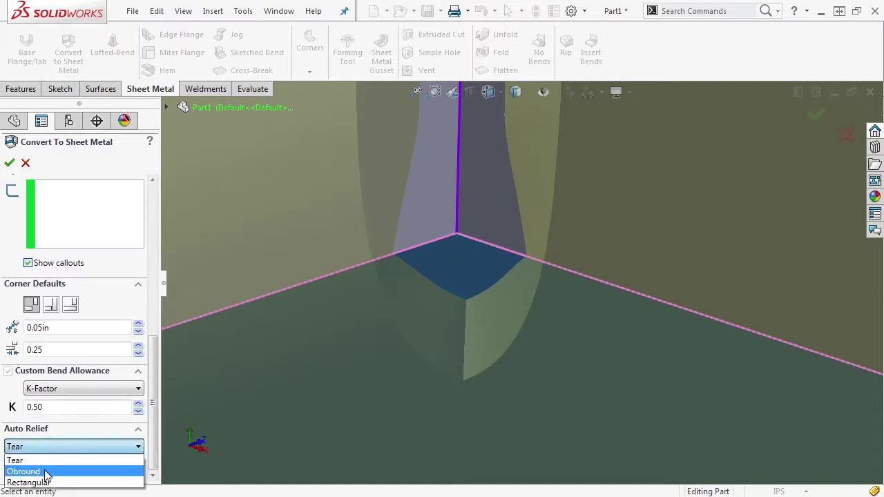
click(45, 472)
click(60, 447)
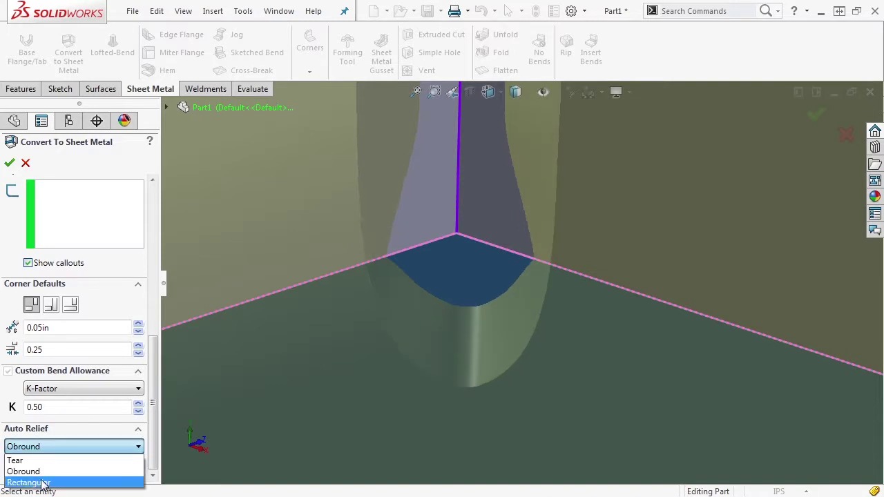
click(44, 482)
middle_drag(505, 285, 185, 405)
click(55, 446)
click(64, 464)
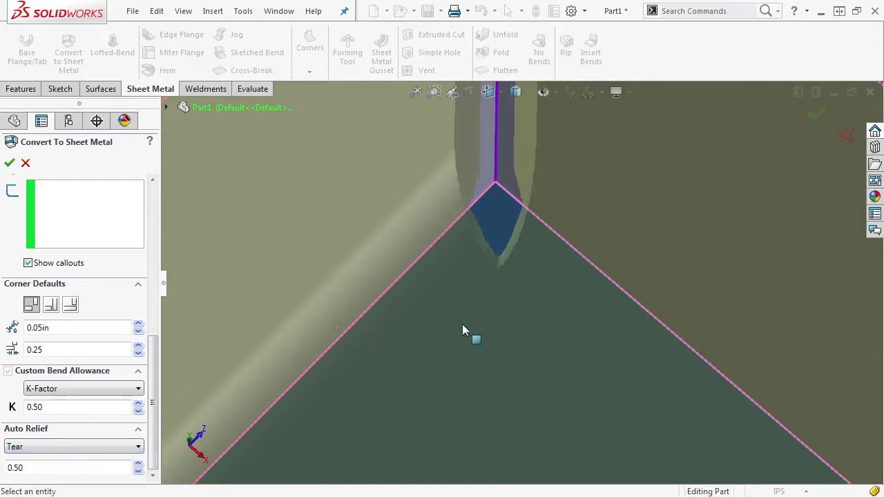
- Accept the Convert to Sheet Metal feature with the current bend, rip and relief settings
scroll(525, 306, down, 5)
middle_drag(560, 381, 581, 294)
click(817, 117)
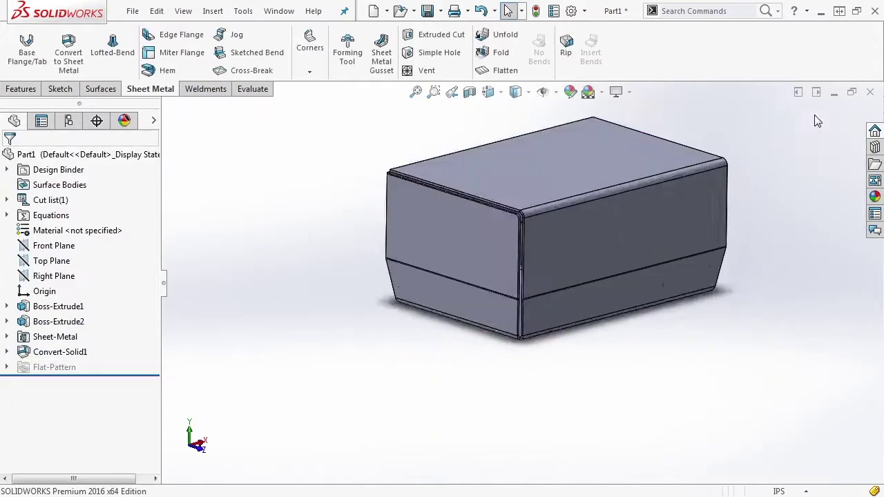
- Inspect the converted box's interior and corner joints with a temporary planar section view through the Front Plane
scroll(529, 341, down, 2)
middle_drag(507, 338, 542, 369)
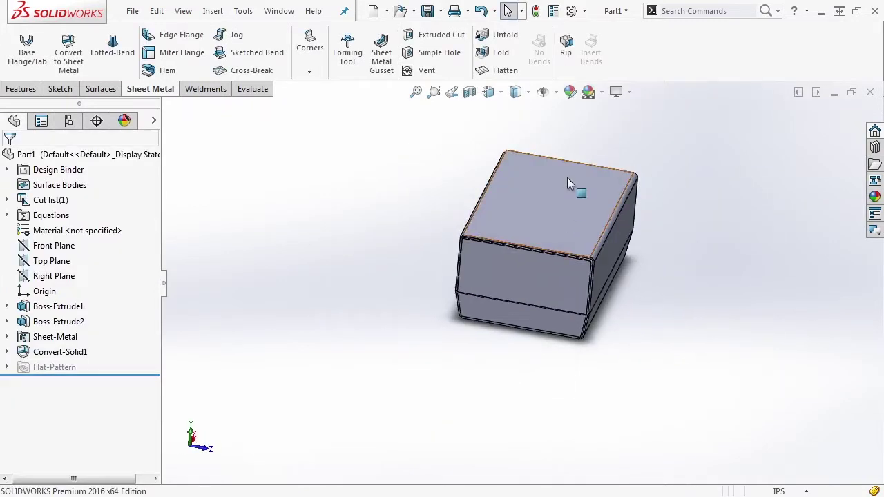
click(469, 91)
middle_drag(576, 357, 533, 311)
scroll(537, 267, down, 8)
scroll(532, 272, up, 3)
drag(584, 290, 565, 300)
middle_drag(558, 359, 632, 295)
scroll(488, 187, down, 5)
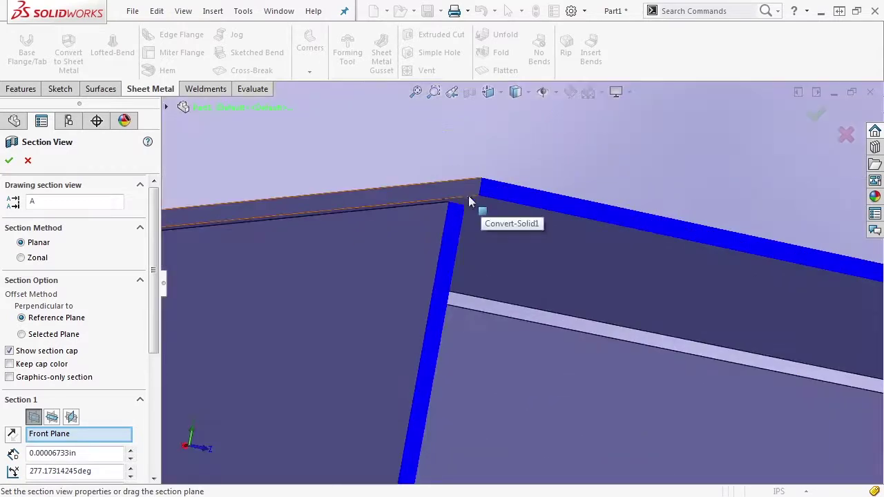
scroll(592, 304, up, 5)
middle_drag(592, 304, 573, 296)
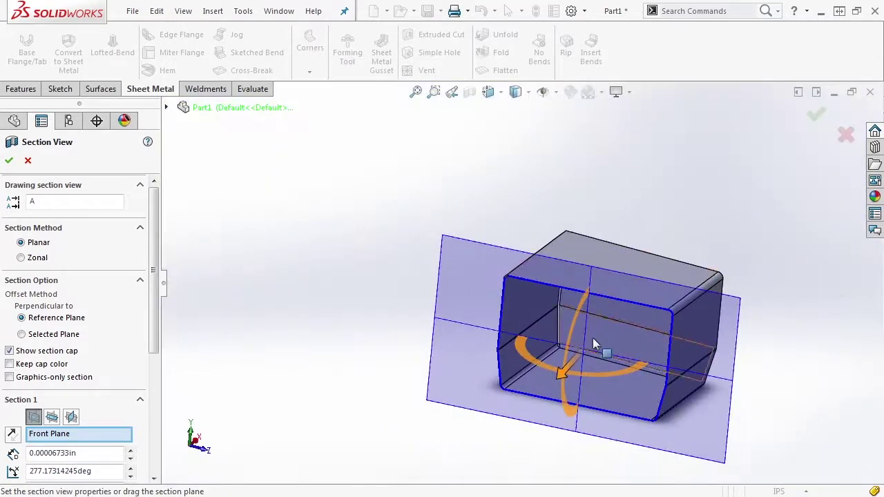
click(845, 136)
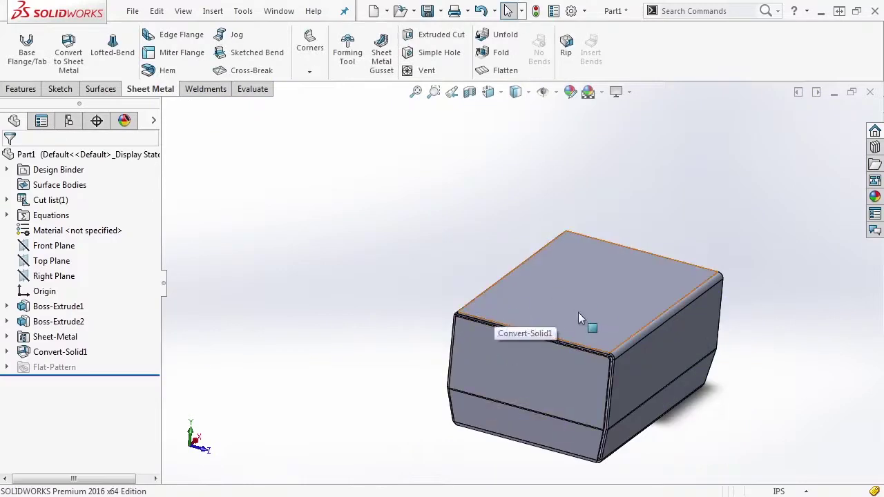
click(50, 200)
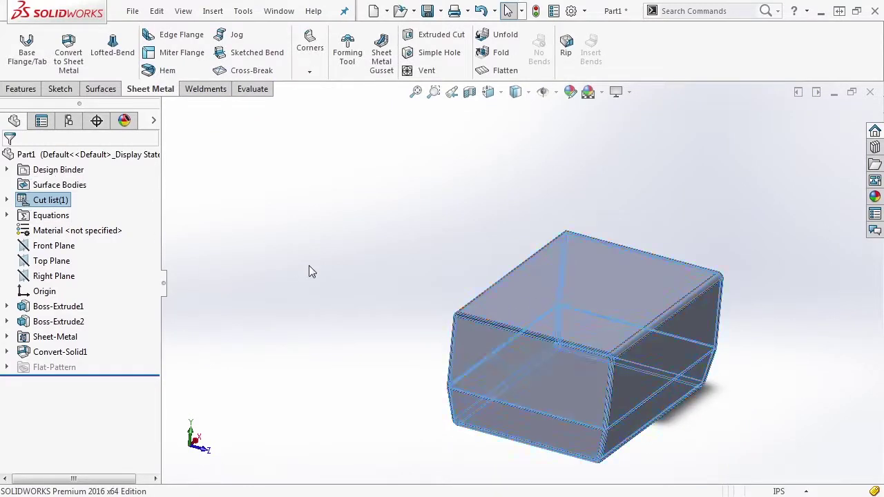
click(341, 309)
scroll(592, 339, down, 5)
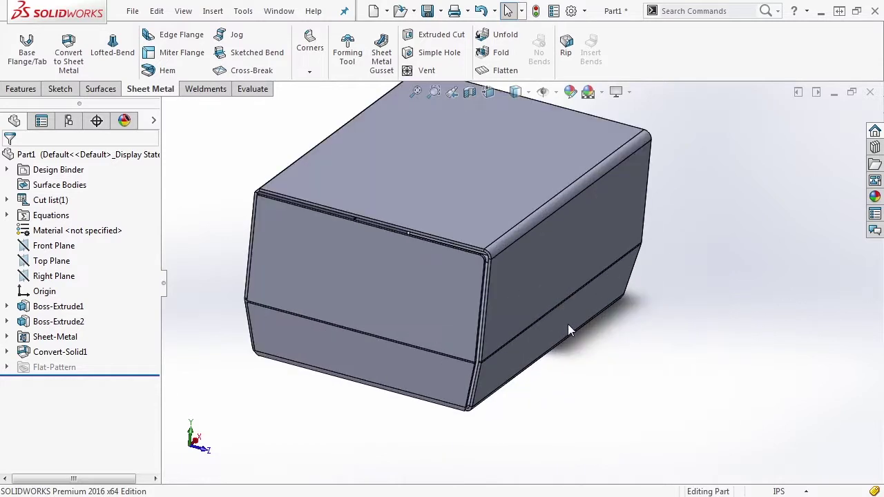
key(f)
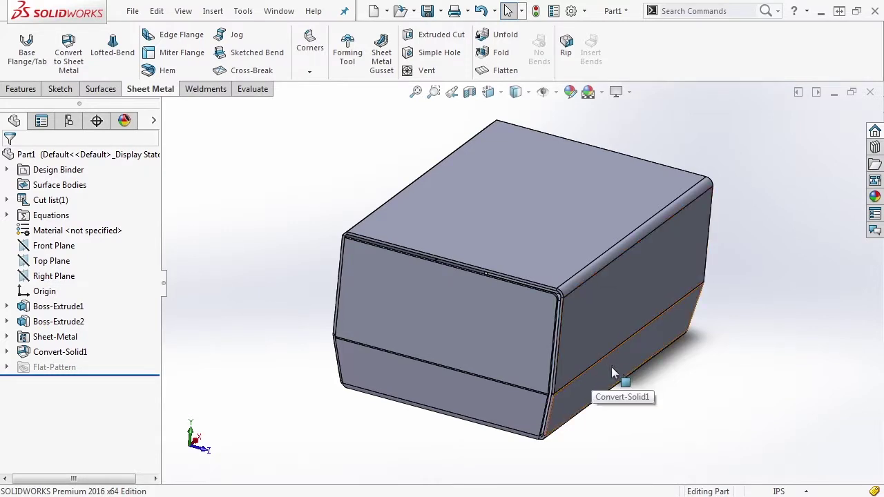
mouse_move(641, 391)
middle_down()
mouse_move(637, 310)
mouse_move(647, 339)
mouse_move(591, 405)
middle_up()
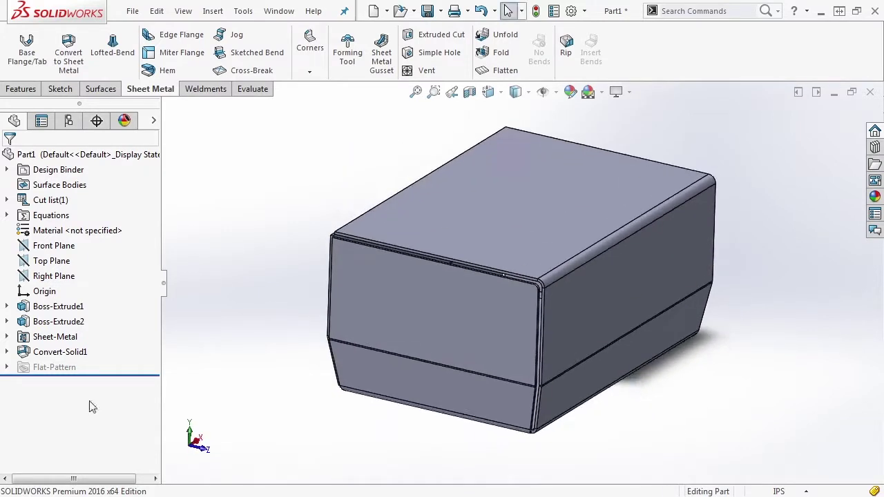
- Show Sketch1, the base rectangle under Boss-Extrude1
click(7, 306)
click(61, 322)
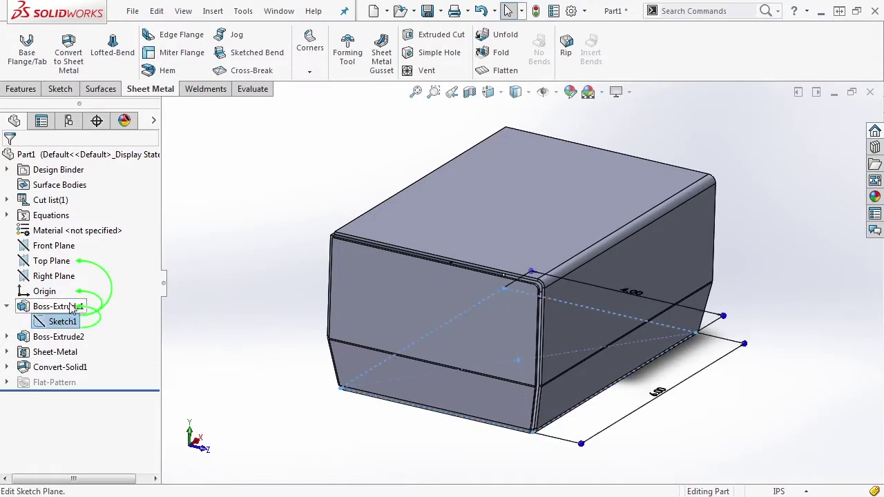
click(153, 122)
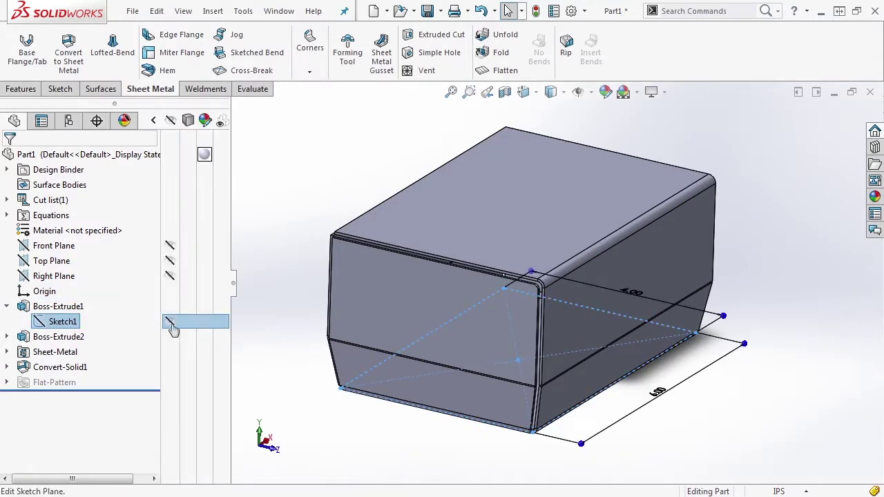
click(168, 330)
- Hide the converted sheet metal body in the cut list, leaving only the base sketch in view
click(8, 201)
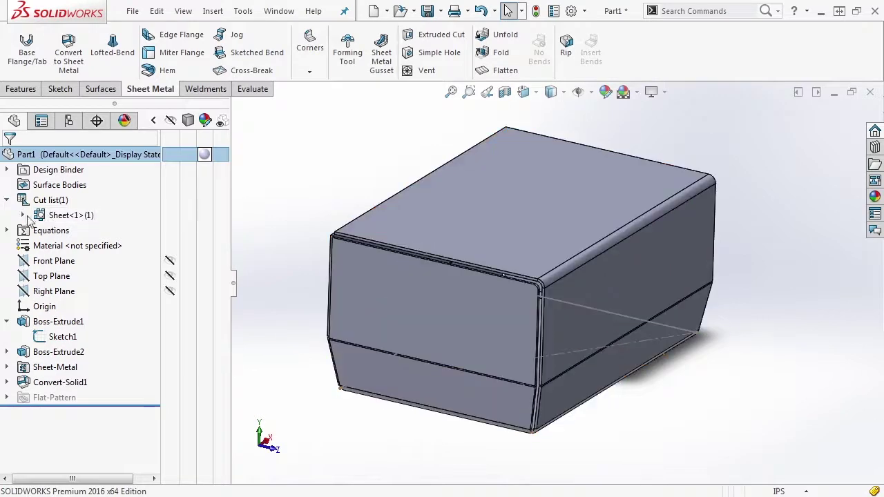
click(23, 214)
right_click(62, 232)
click(73, 208)
click(8, 200)
middle_drag(380, 187, 388, 229)
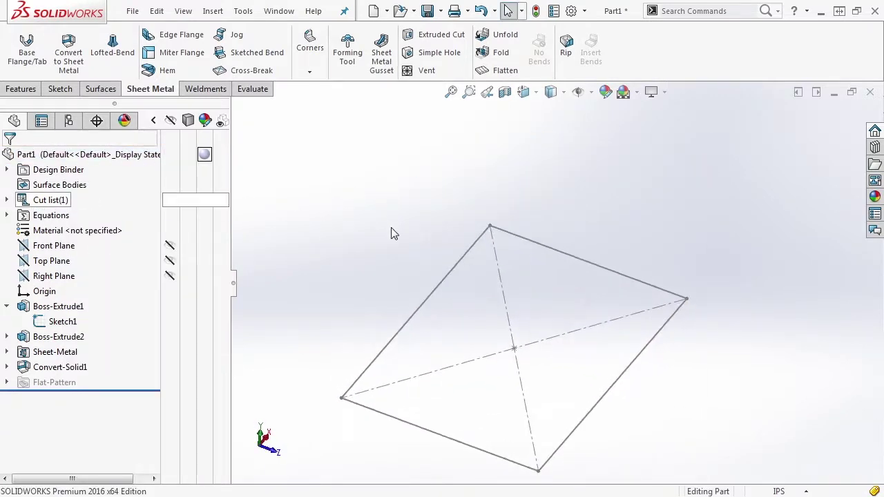
- Create a 0.05 in thick base flange from Sketch1 with the default sheet metal parameters, and hide the sketch
click(62, 321)
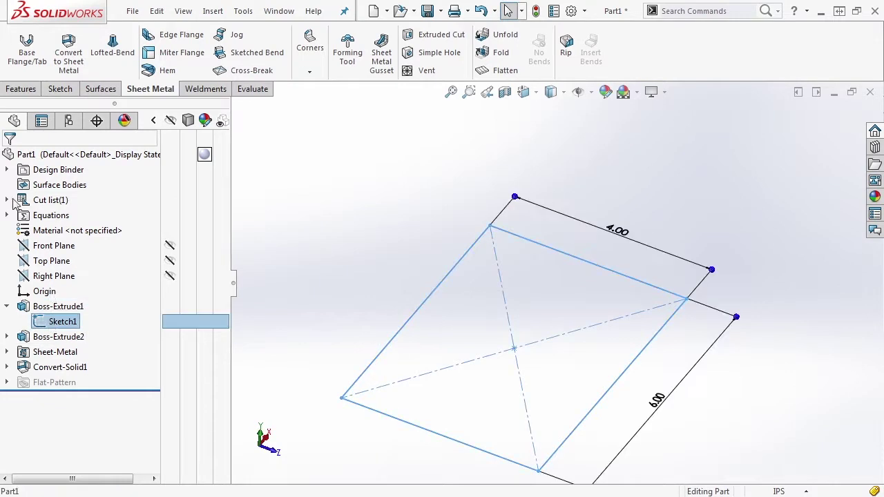
click(29, 66)
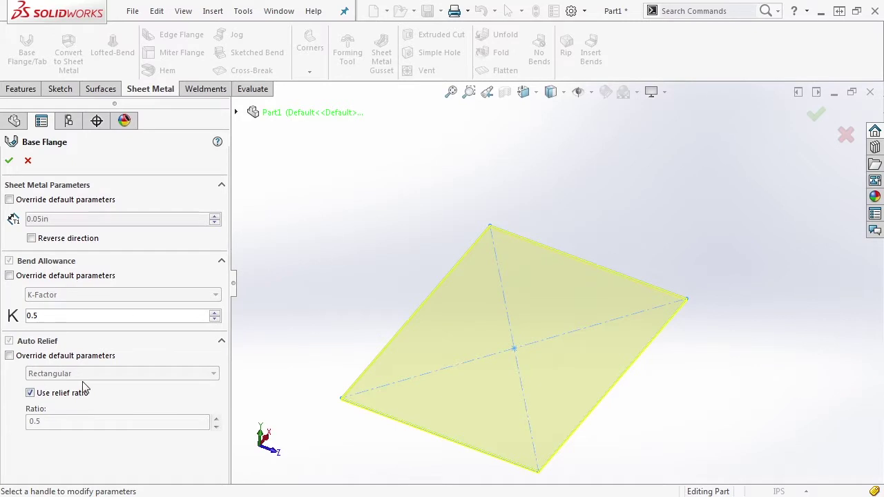
click(8, 160)
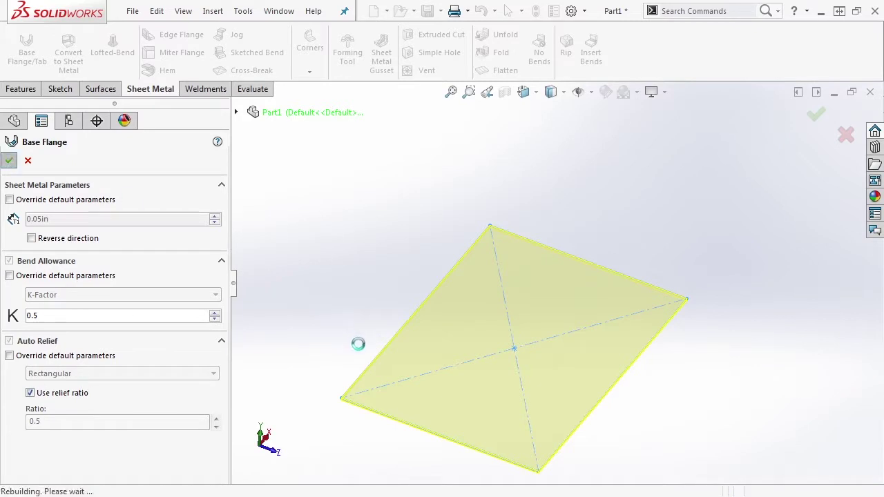
middle_drag(360, 348, 360, 261)
click(583, 402)
scroll(509, 320, down, 3)
mouse_move(506, 368)
middle_down()
mouse_move(529, 349)
mouse_move(504, 373)
middle_up()
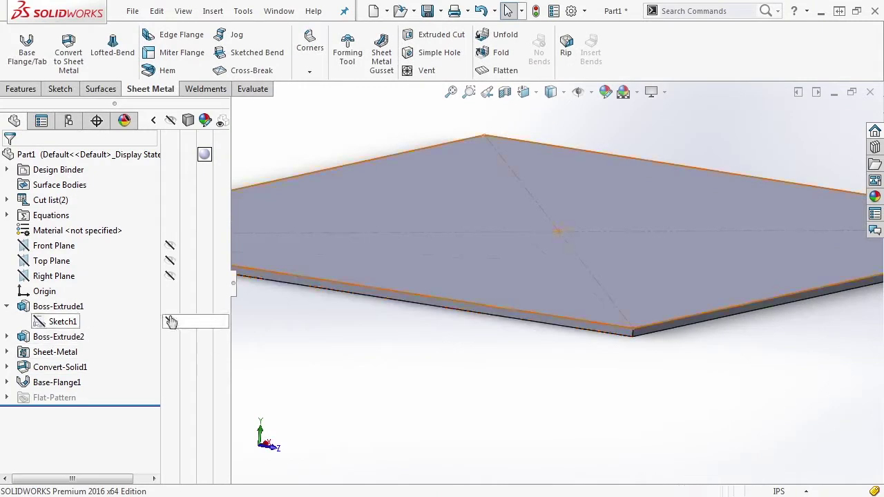
scroll(415, 393, up, 5)
mouse_move(500, 392)
middle_down()
mouse_move(515, 365)
mouse_move(517, 385)
middle_up()
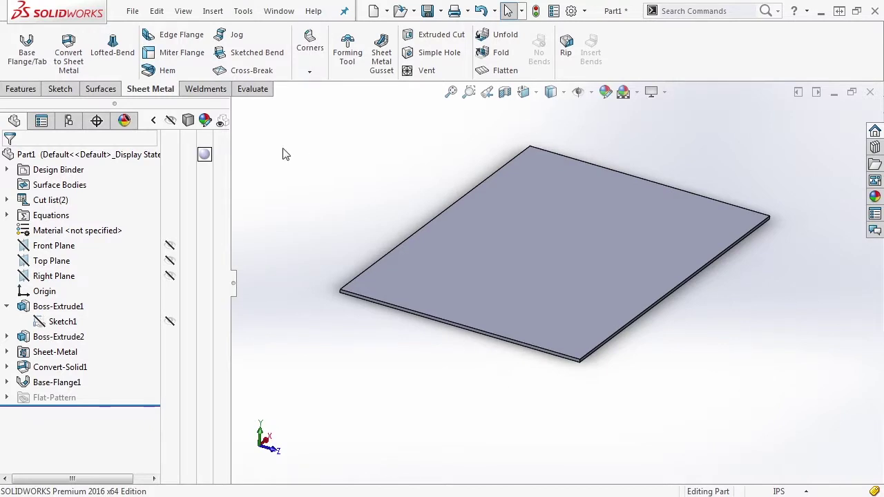
- Start an edge flange along all four edges of the base plate with a flange angle of 80°
click(191, 39)
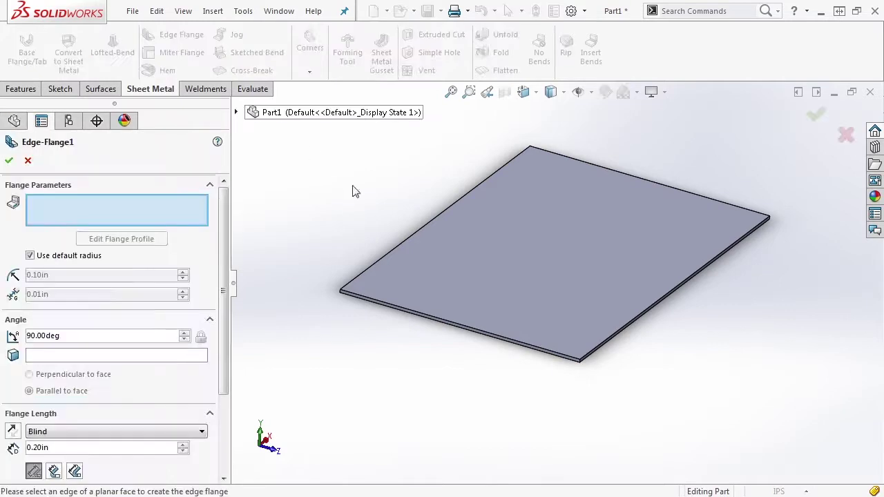
click(388, 253)
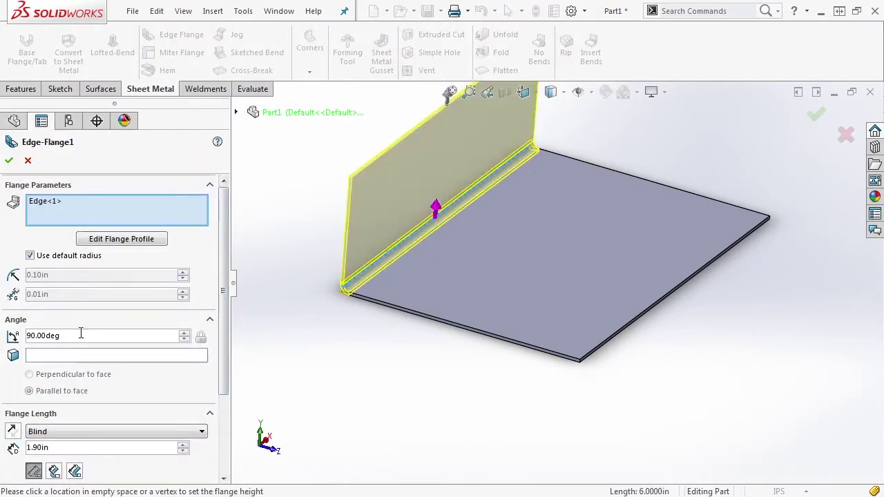
text(80)
key(Return)
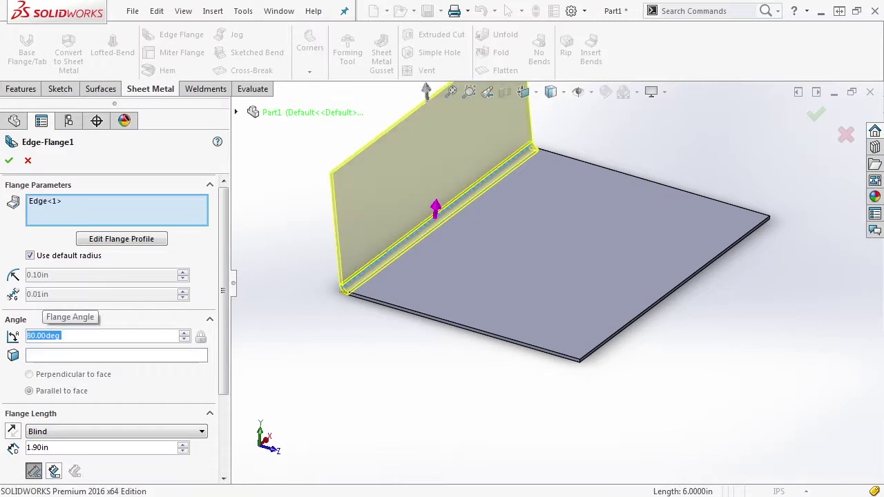
click(484, 329)
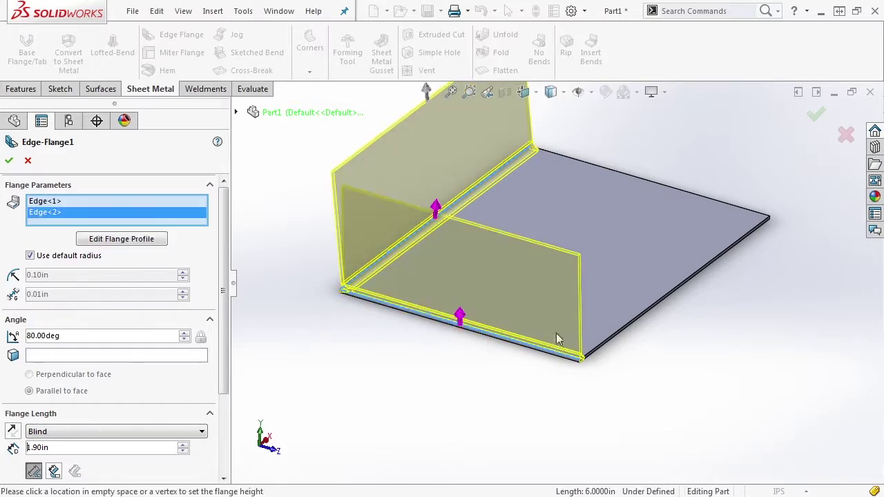
click(651, 309)
click(700, 194)
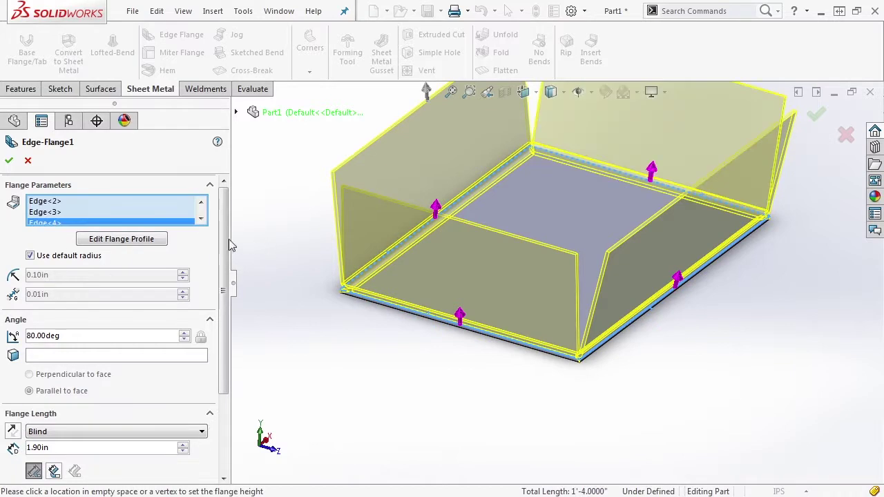
- Set the length of the four edge flanges to 1 in and accept the feature
scroll(65, 331, down, 3)
text(1)
key(Return)
click(10, 159)
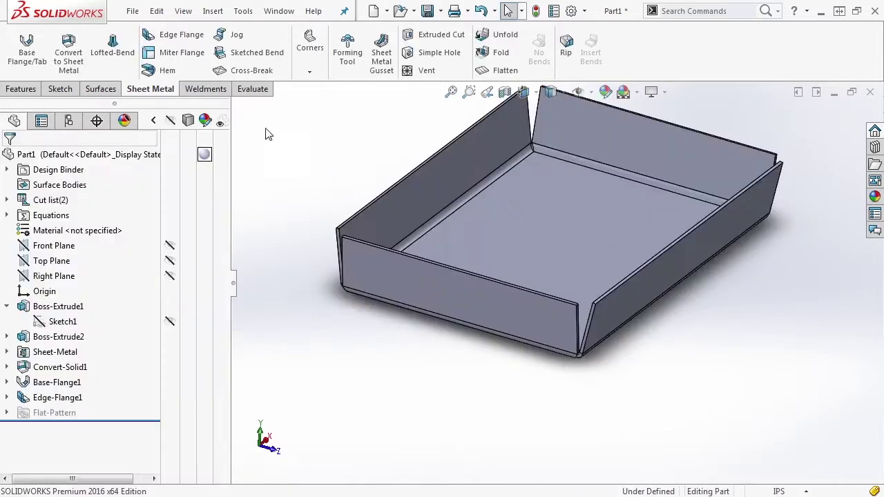
- Start a second edge flange from the upper edge of one long side wall with a flange angle of 10°
click(174, 34)
click(375, 200)
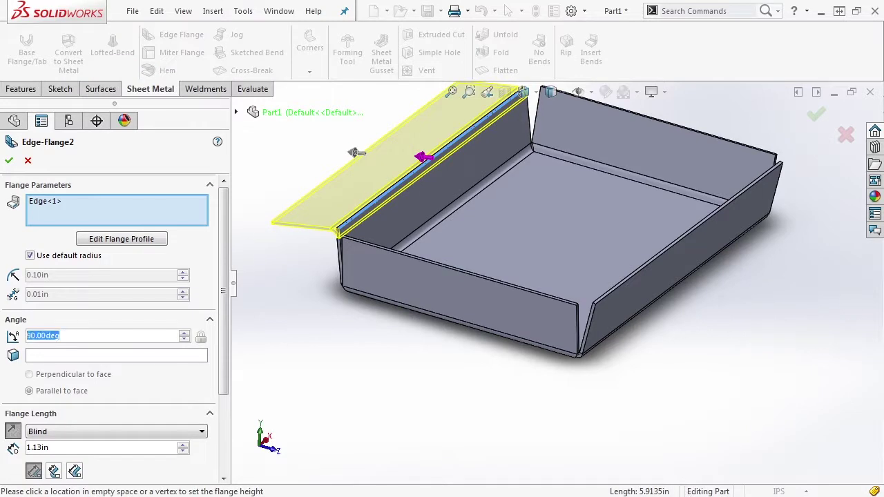
text(10)
key(Return)
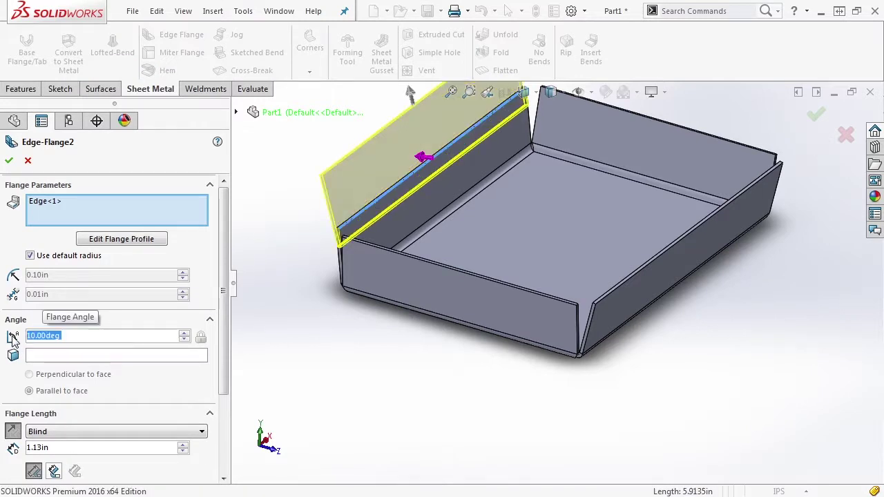
middle_drag(415, 373, 390, 334)
click(472, 211)
- Add the upper edges of the other three side walls to the 10° edge flange
scroll(500, 261, down, 4)
middle_drag(473, 290, 450, 310)
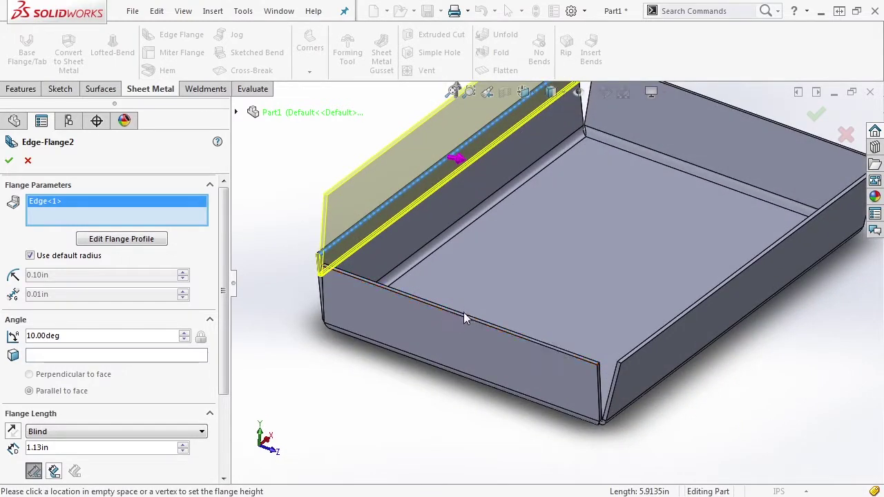
scroll(462, 314, down, 6)
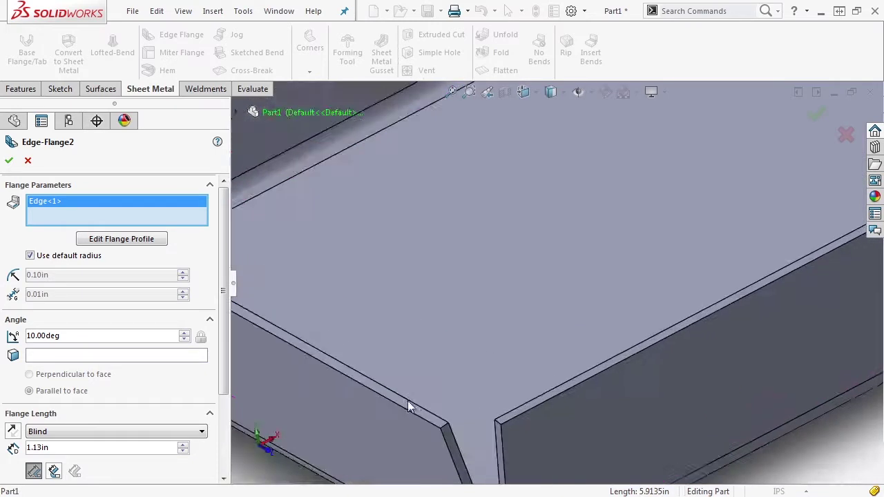
click(413, 407)
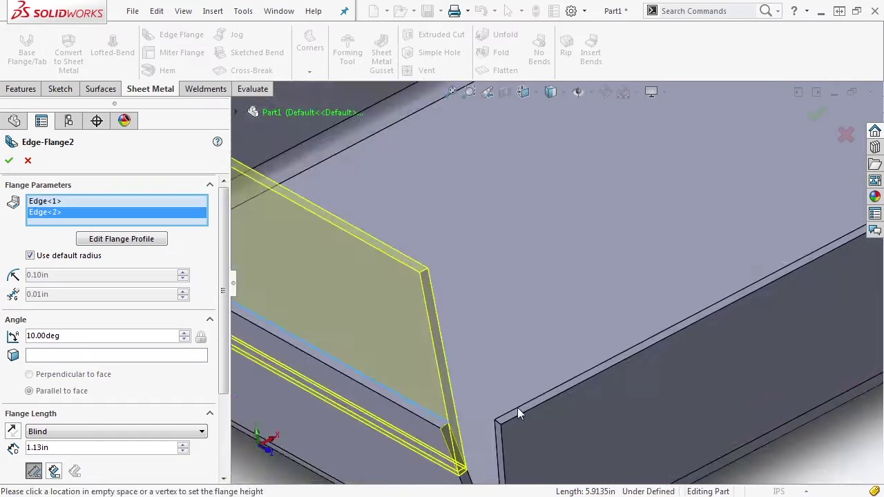
click(517, 408)
scroll(544, 396, up, 6)
scroll(841, 103, down, 3)
click(743, 103)
key(f)
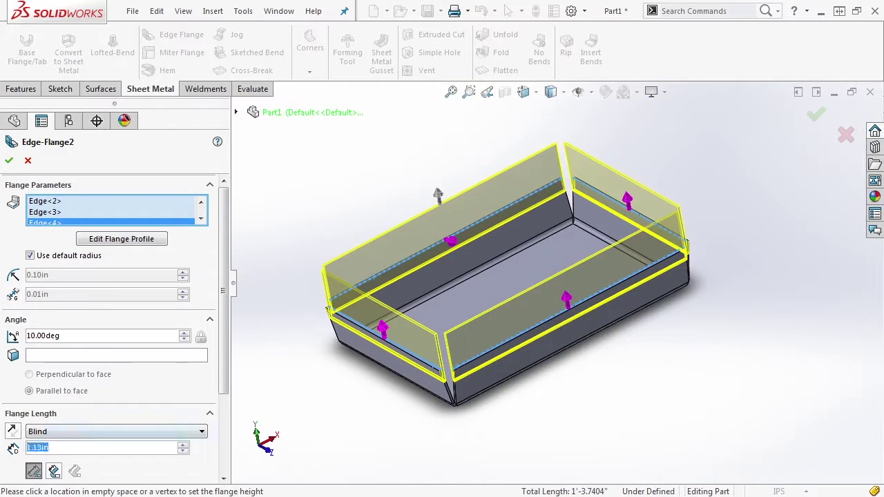
- Set the flange length to 2 in and the flange position to Bend from Virtual Sharp, and accept the edge flange
text(2)
key(Return)
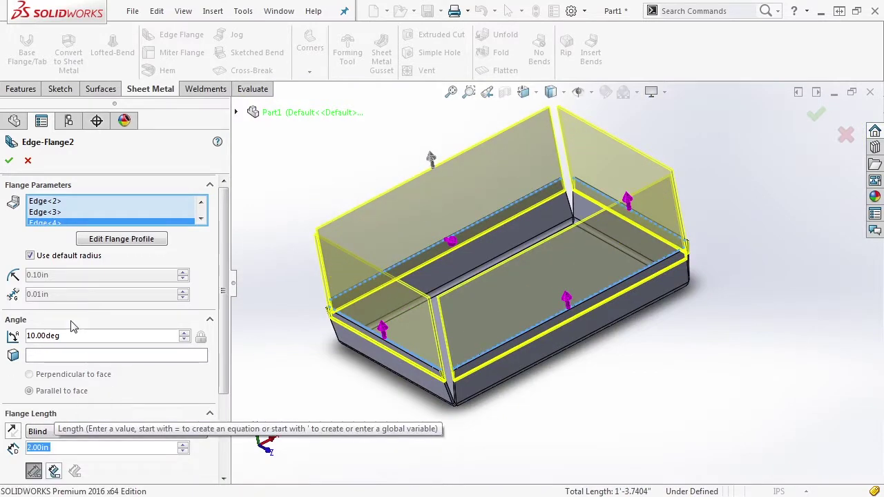
drag(227, 330, 224, 448)
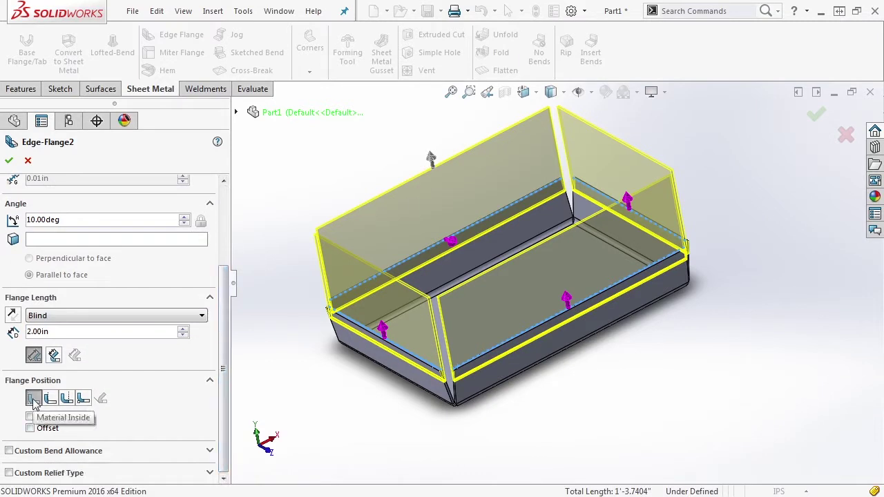
click(83, 398)
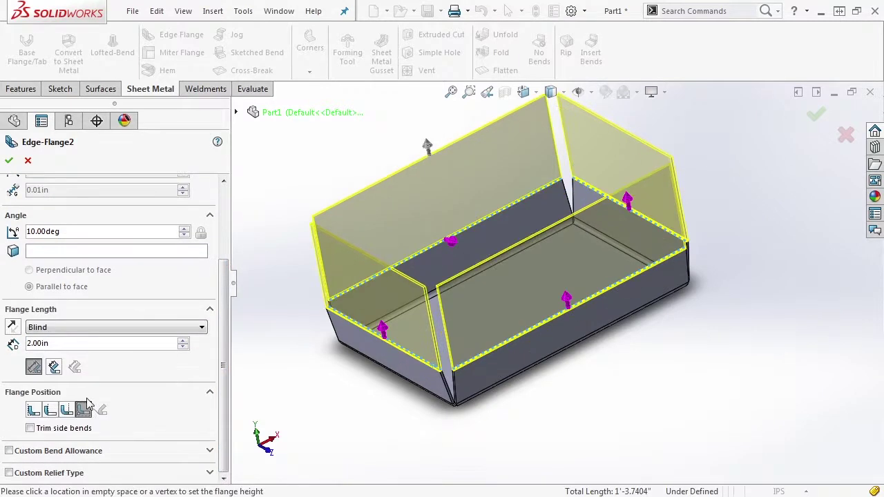
click(66, 410)
click(83, 410)
click(9, 161)
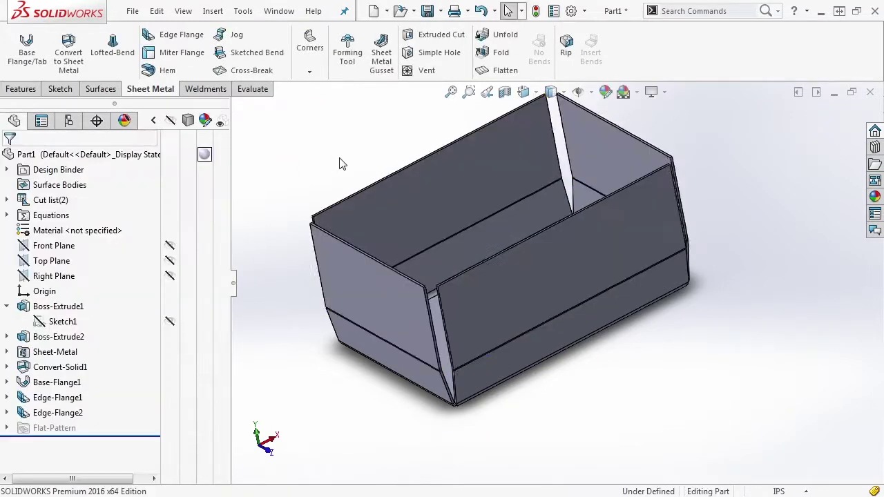
- Add a 90° edge flange 4.25 in long from the upper edge of one long side wall and accept it
click(173, 34)
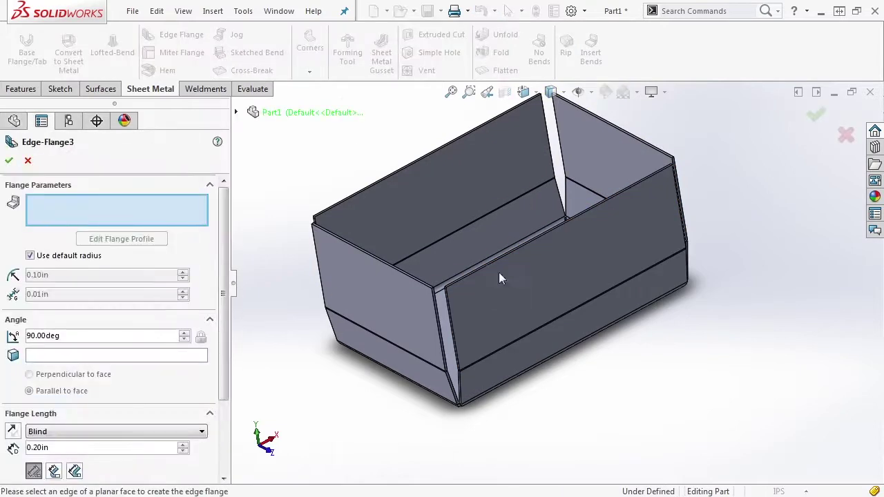
scroll(502, 276, down, 5)
middle_drag(489, 306, 506, 301)
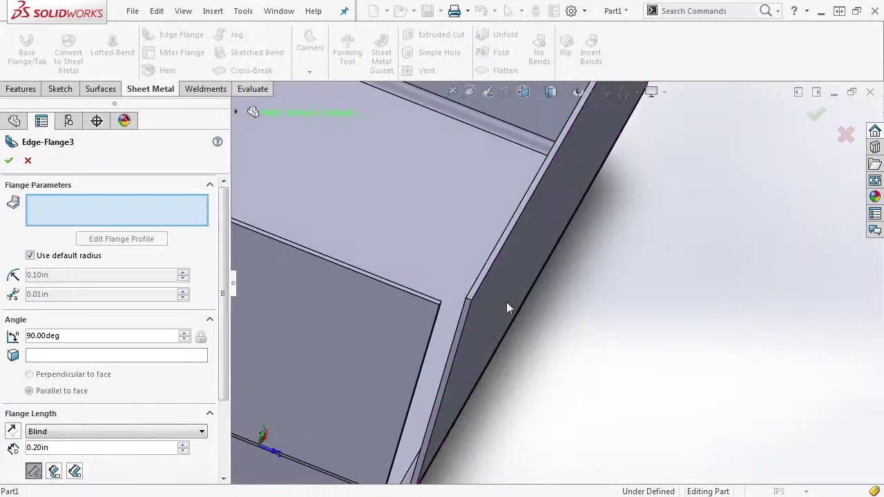
click(491, 258)
scroll(493, 265, up, 5)
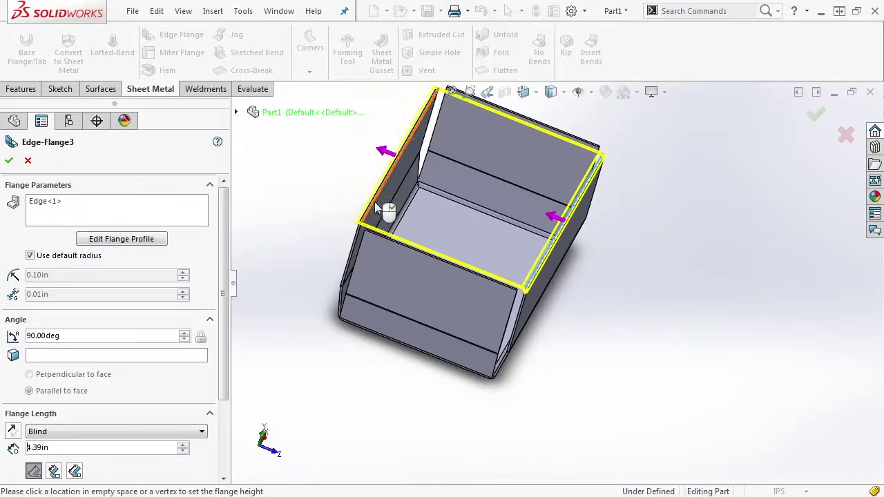
mouse_move(320, 282)
middle_down()
mouse_move(300, 246)
mouse_move(262, 243)
middle_up()
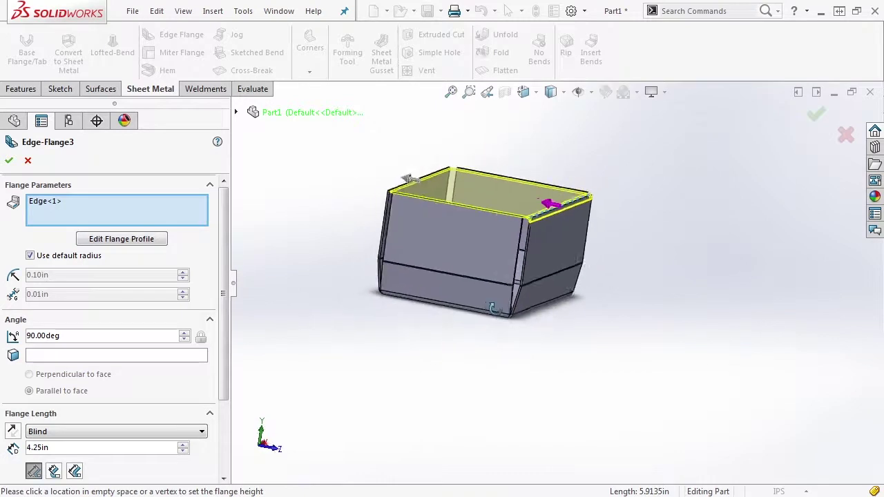
scroll(517, 283, down, 3)
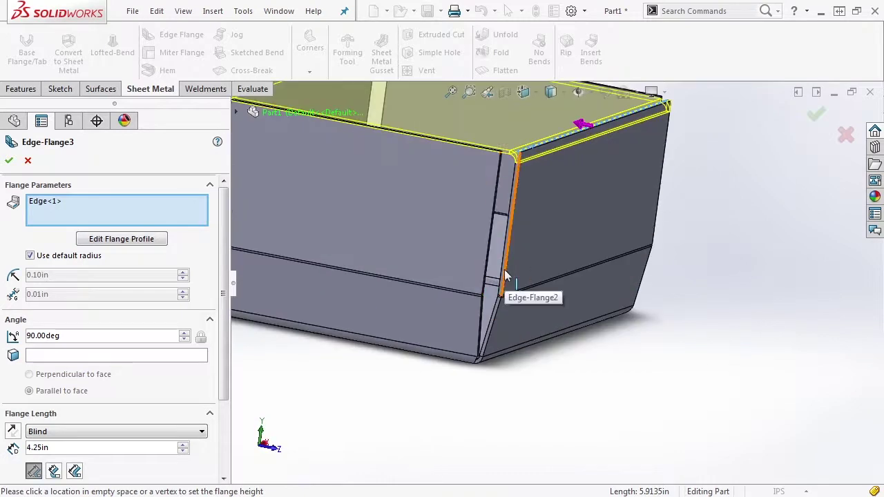
middle_drag(520, 322, 483, 308)
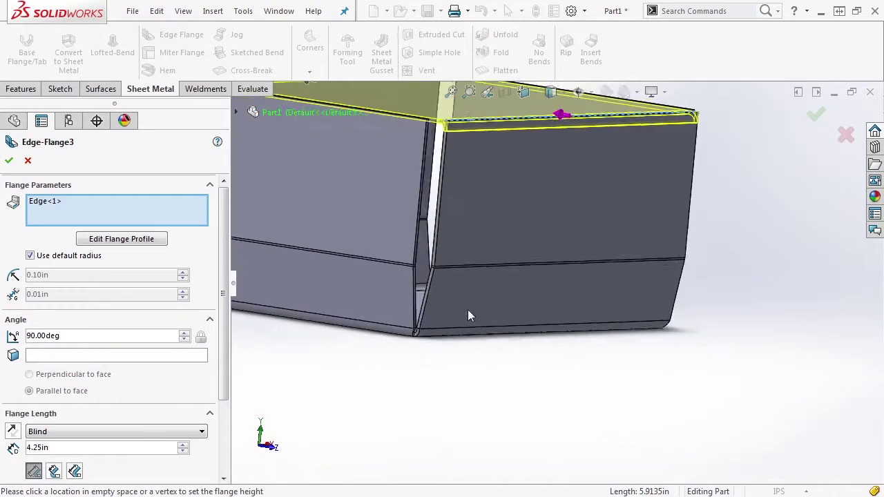
scroll(433, 338, down, 5)
scroll(456, 334, up, 2)
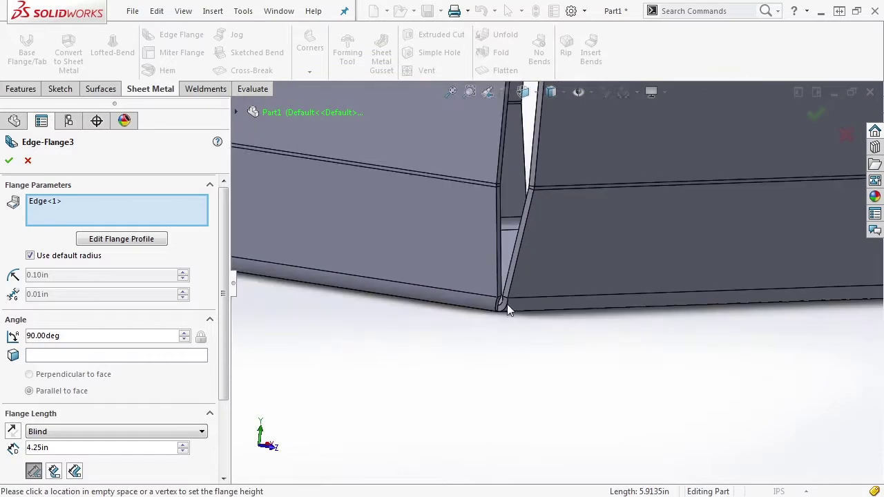
scroll(568, 230, up, 2)
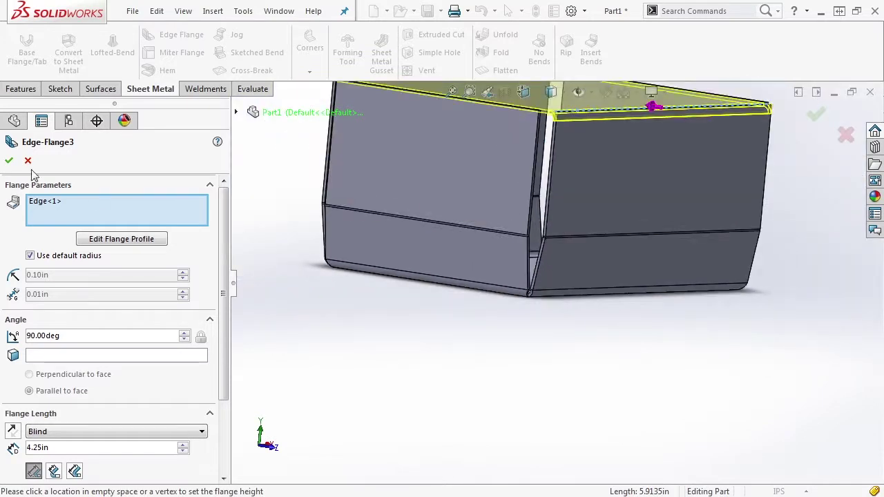
click(9, 160)
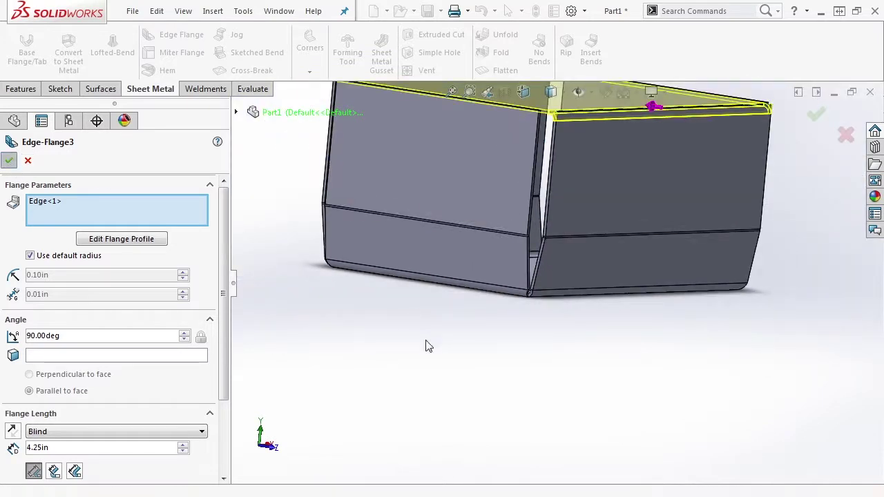
- In the cut list, show the Convert-Solid1 body and hide the Edge-Flange3 body
middle_drag(426, 345, 433, 474)
scroll(561, 350, up, 5)
scroll(495, 233, down, 3)
middle_drag(494, 233, 483, 299)
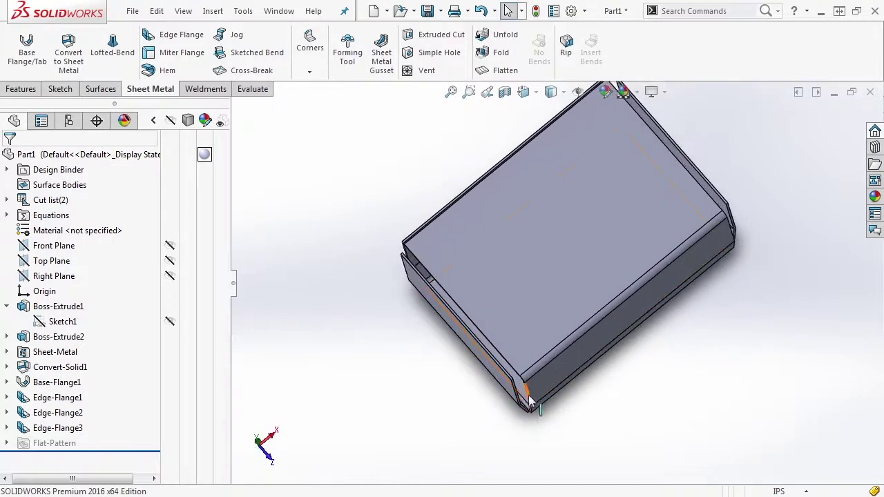
click(6, 200)
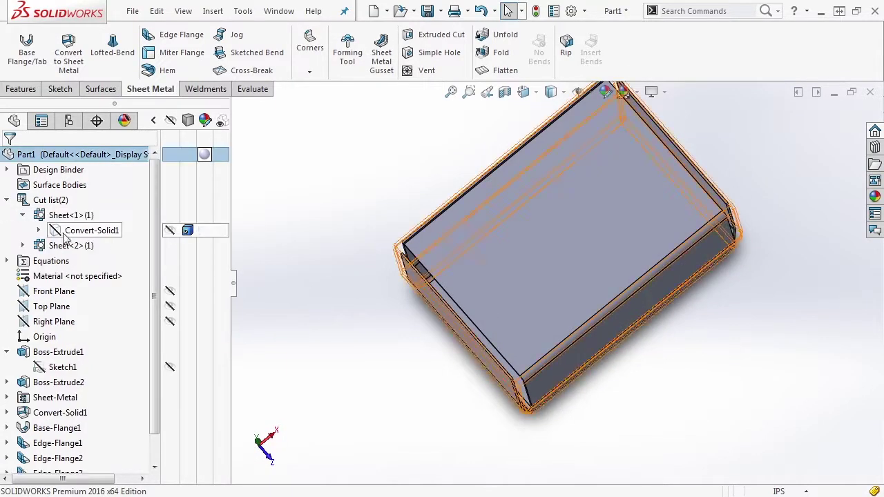
click(170, 232)
click(341, 312)
middle_drag(388, 347, 386, 319)
click(23, 245)
click(171, 262)
click(342, 365)
- Flatten the converted sheet metal box into its flat pattern
middle_drag(365, 377, 391, 313)
scroll(509, 302, down, 4)
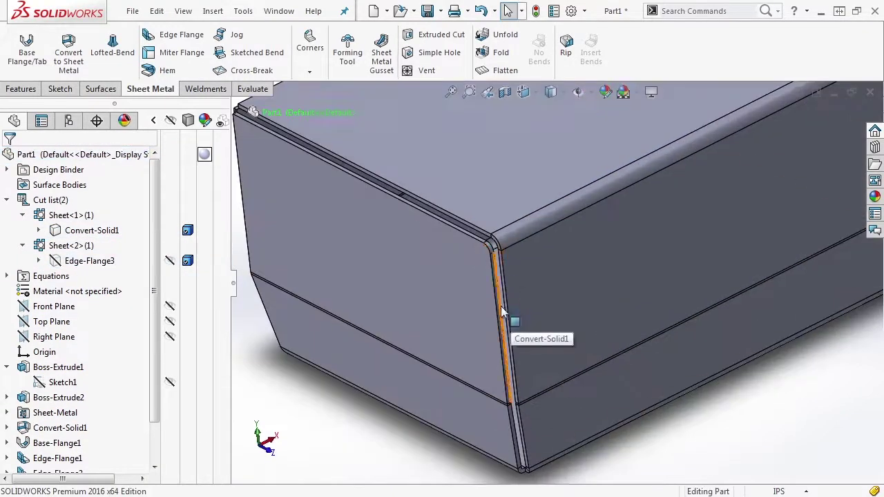
scroll(502, 305, up, 4)
middle_drag(584, 311, 598, 355)
click(505, 72)
- Select the flat pattern's face and bring up its commands for export to DXF / DWG
scroll(505, 260, up, 3)
middle_drag(584, 266, 583, 293)
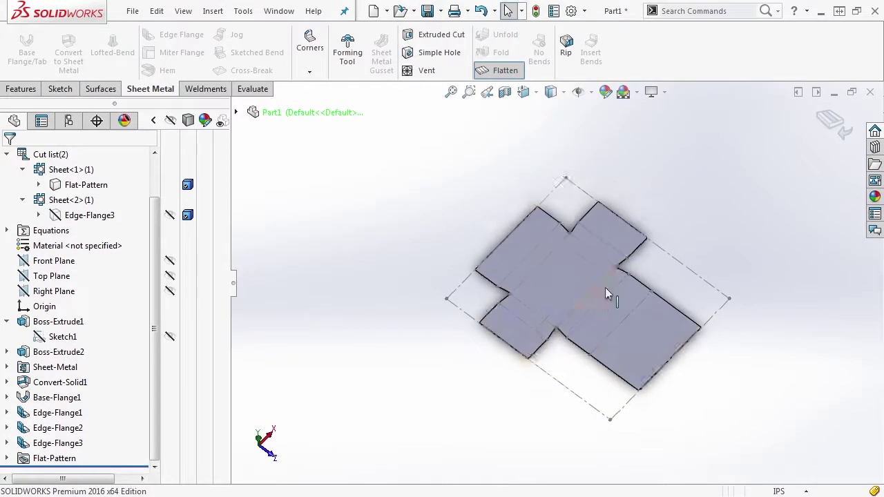
scroll(613, 283, down, 3)
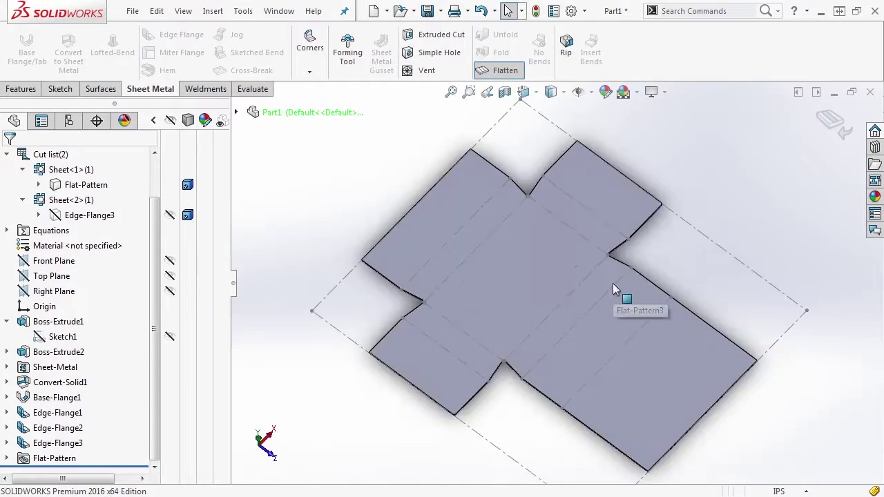
click(519, 260)
right_click(519, 260)
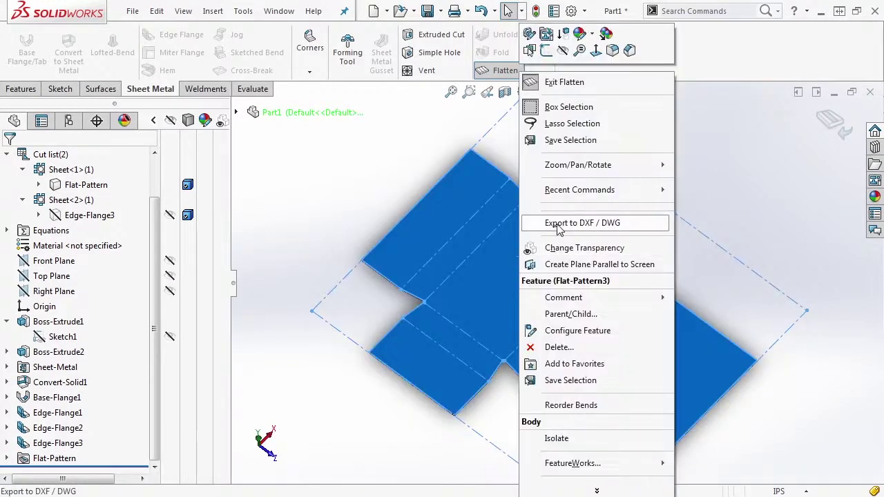